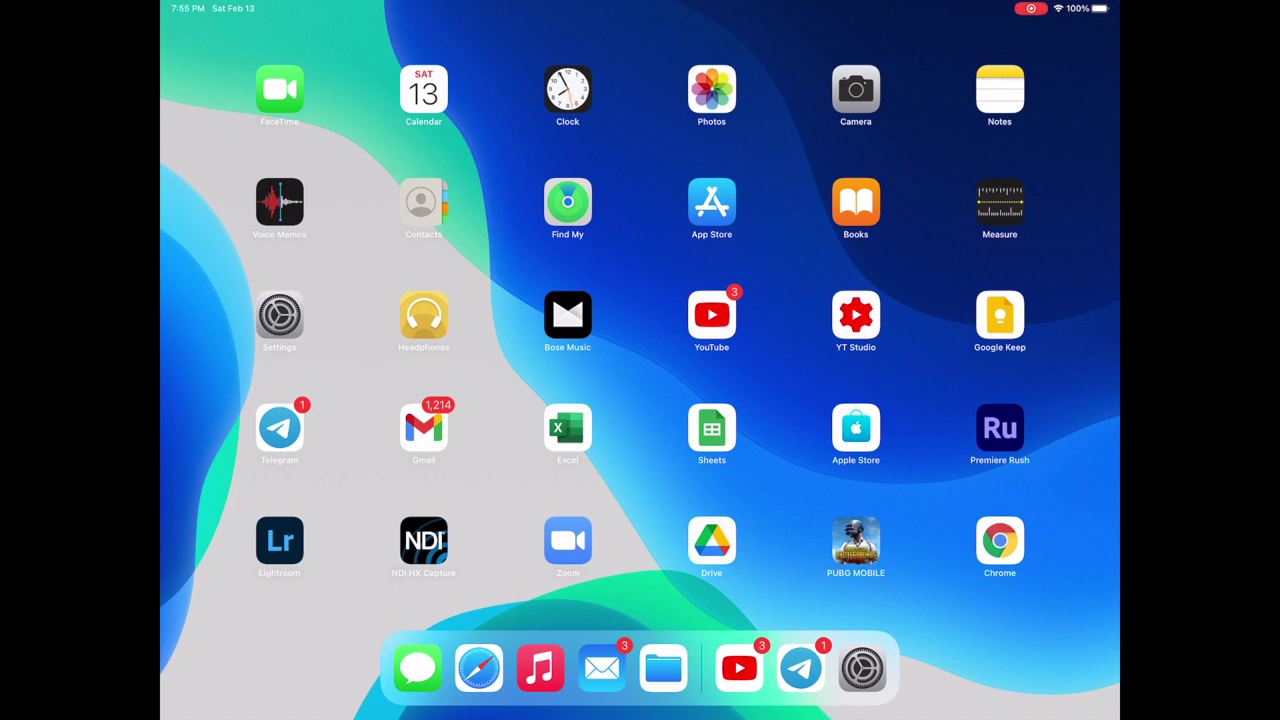
# Open the Settings app from the iPad's Dock.
pyautogui.click(862, 668)
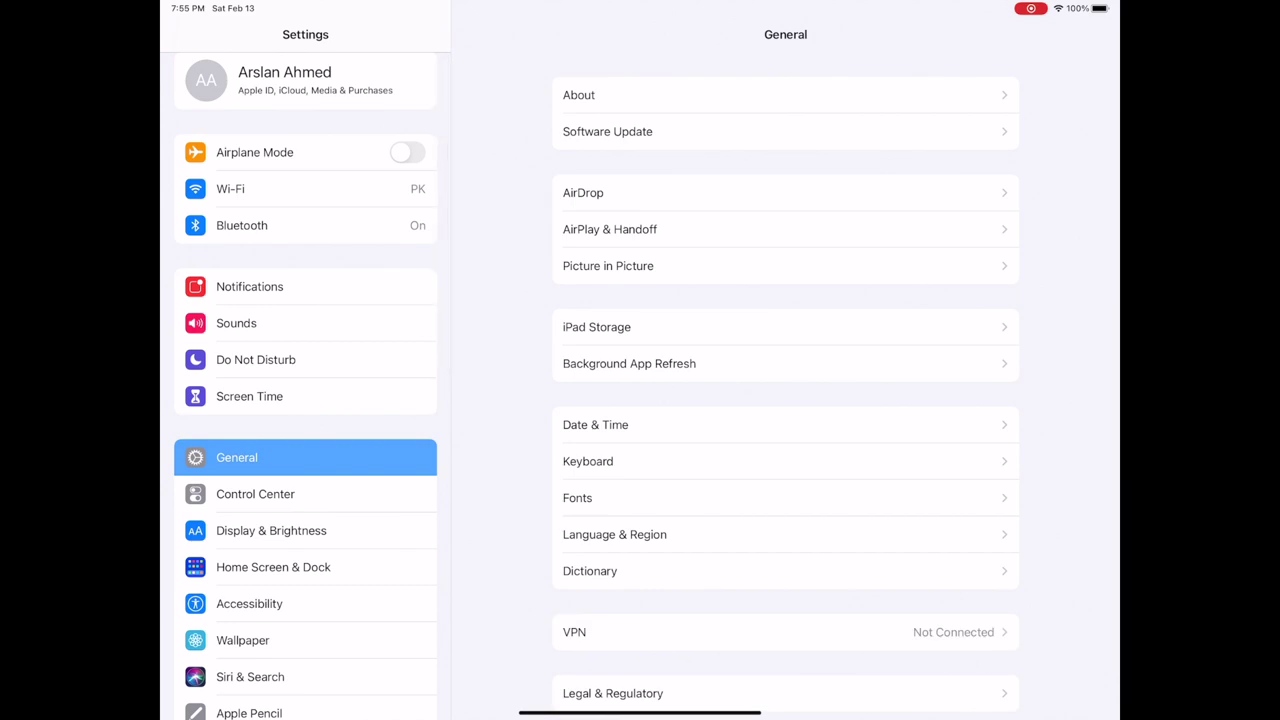
# Verify Find My iPad is off under the Apple ID, then launch PUBG MOBILE.
pyautogui.scroll(2, 305, 300)
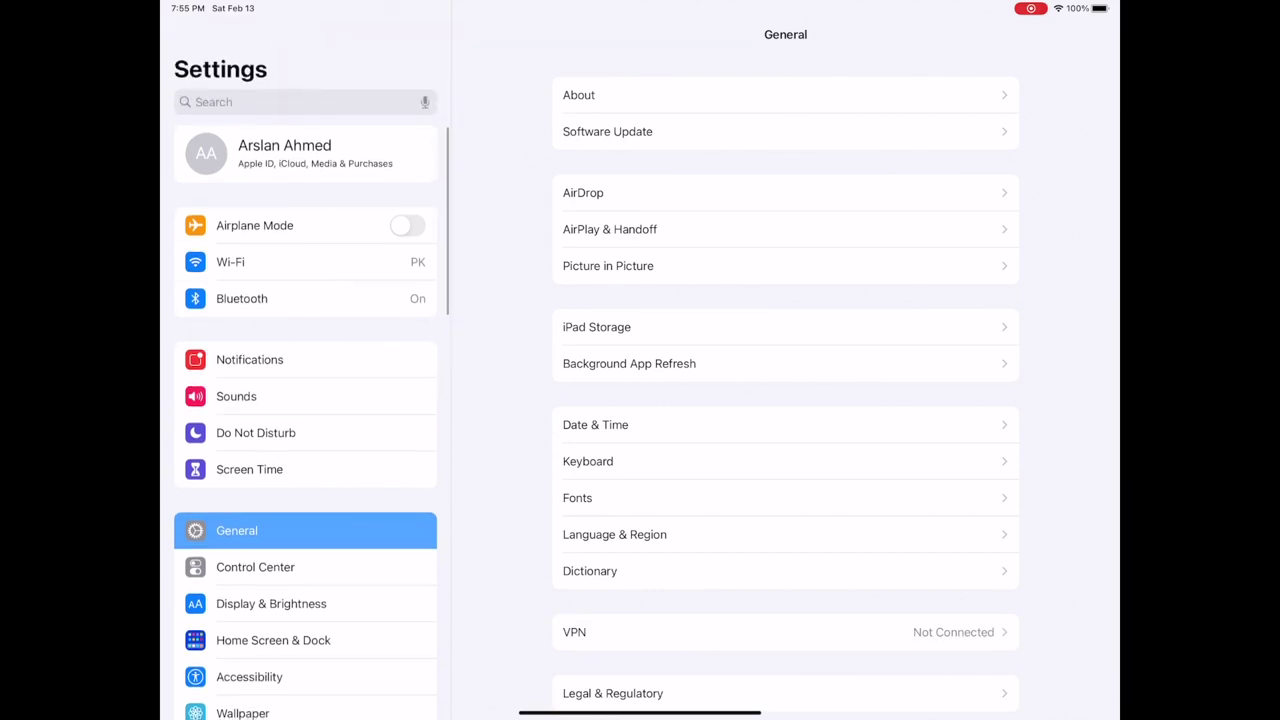
pyautogui.click(305, 153)
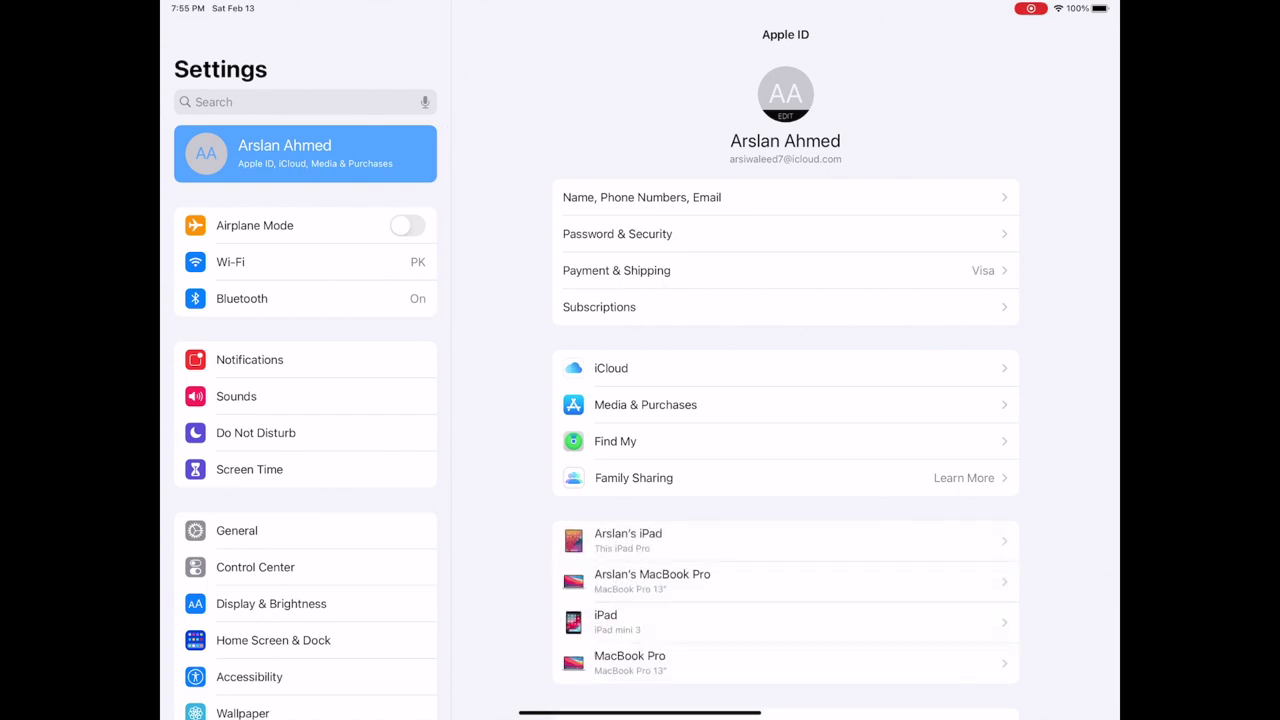
pyautogui.click(615, 441)
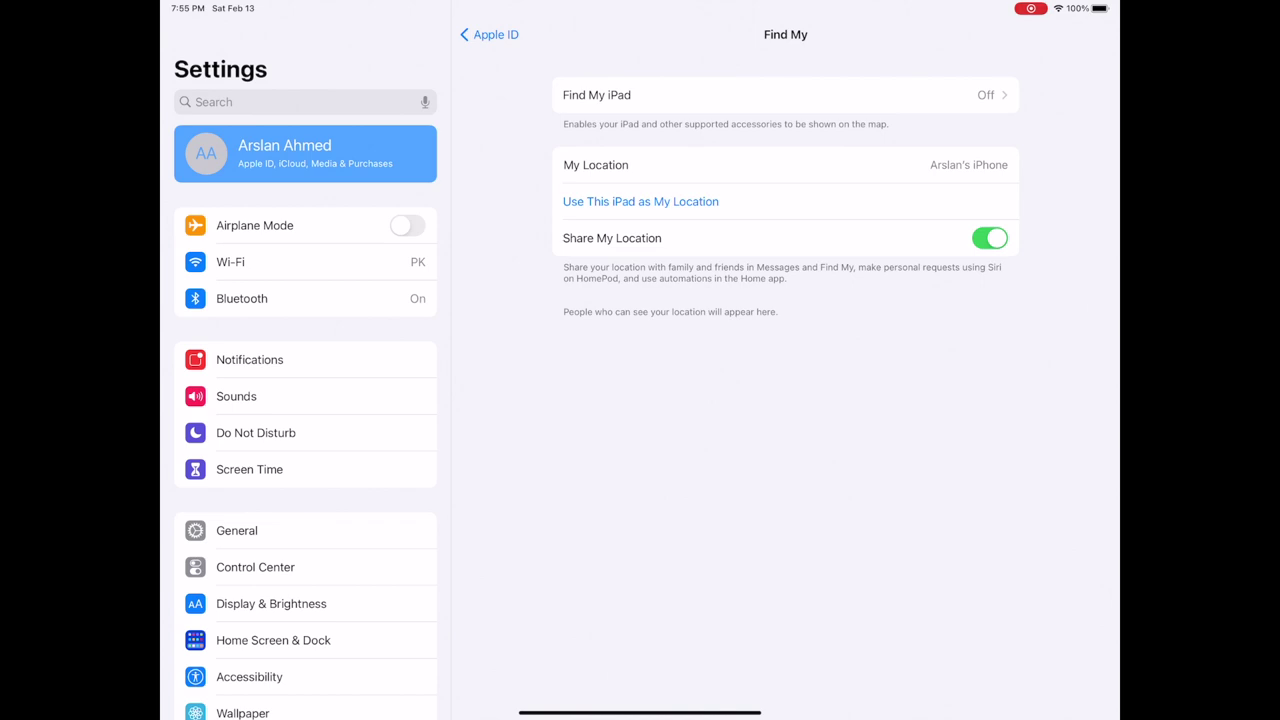
pyautogui.click(785, 95)
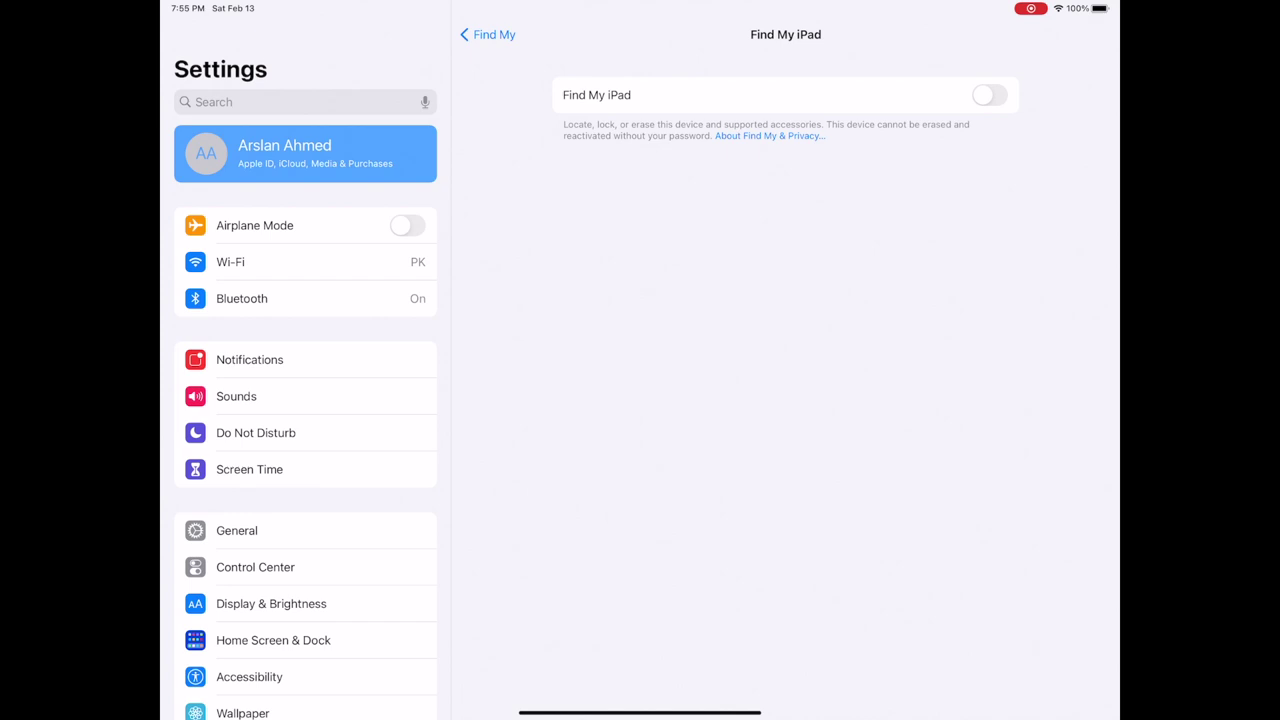
pyautogui.moveTo(640, 712); pyautogui.dragTo(640, 480)
pyautogui.click(851, 537)
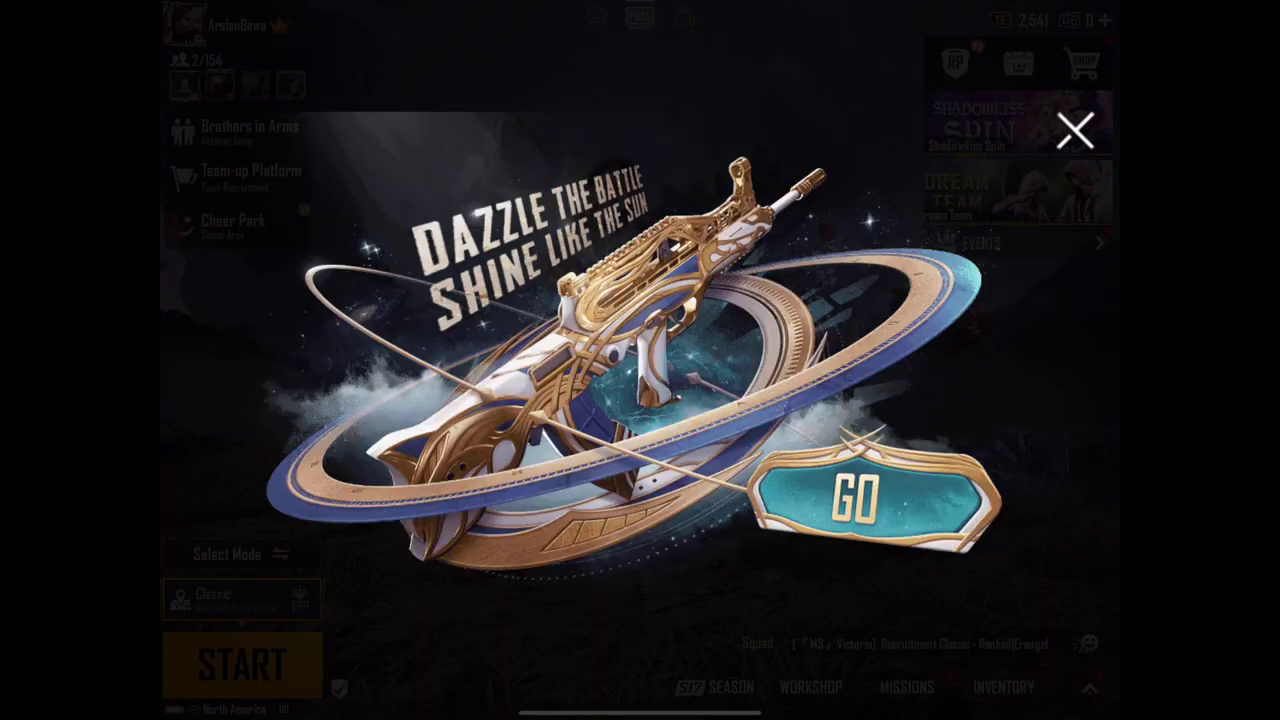
# Dismiss the promo and open the Graphics tab of PUBG's lobby settings.
pyautogui.click(1075, 130)
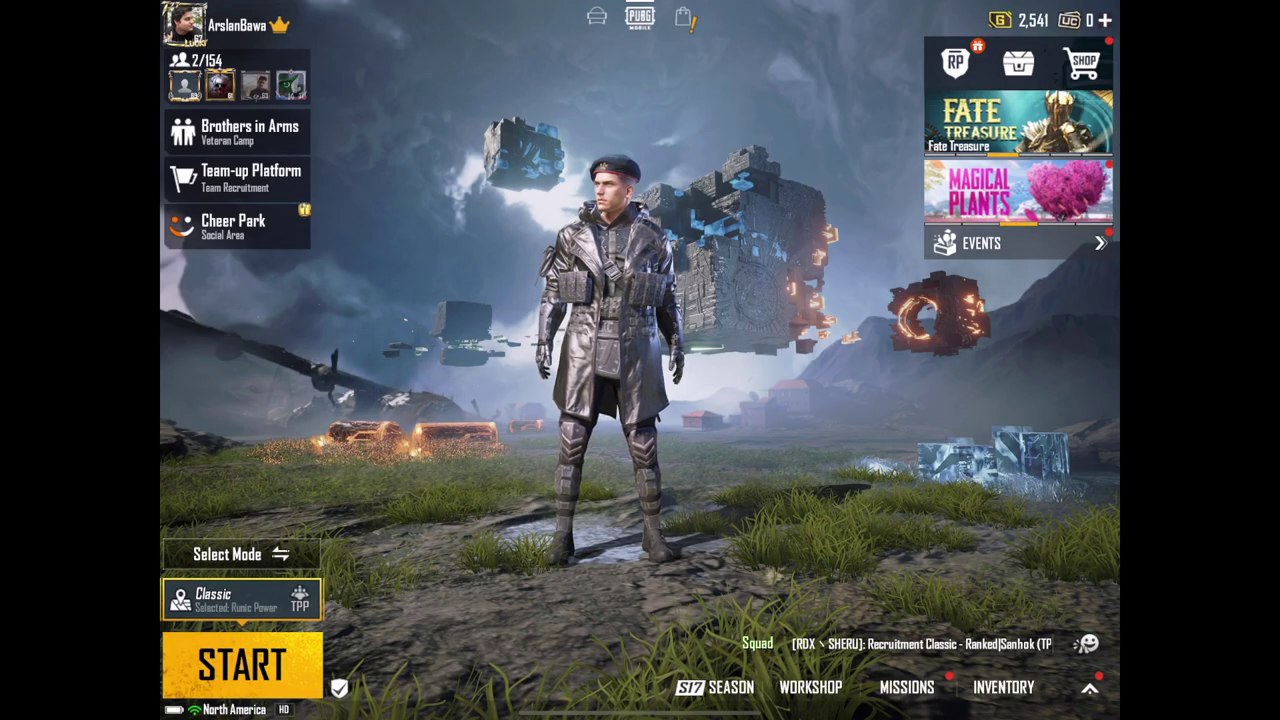
pyautogui.click(1090, 688)
pyautogui.click(1058, 87)
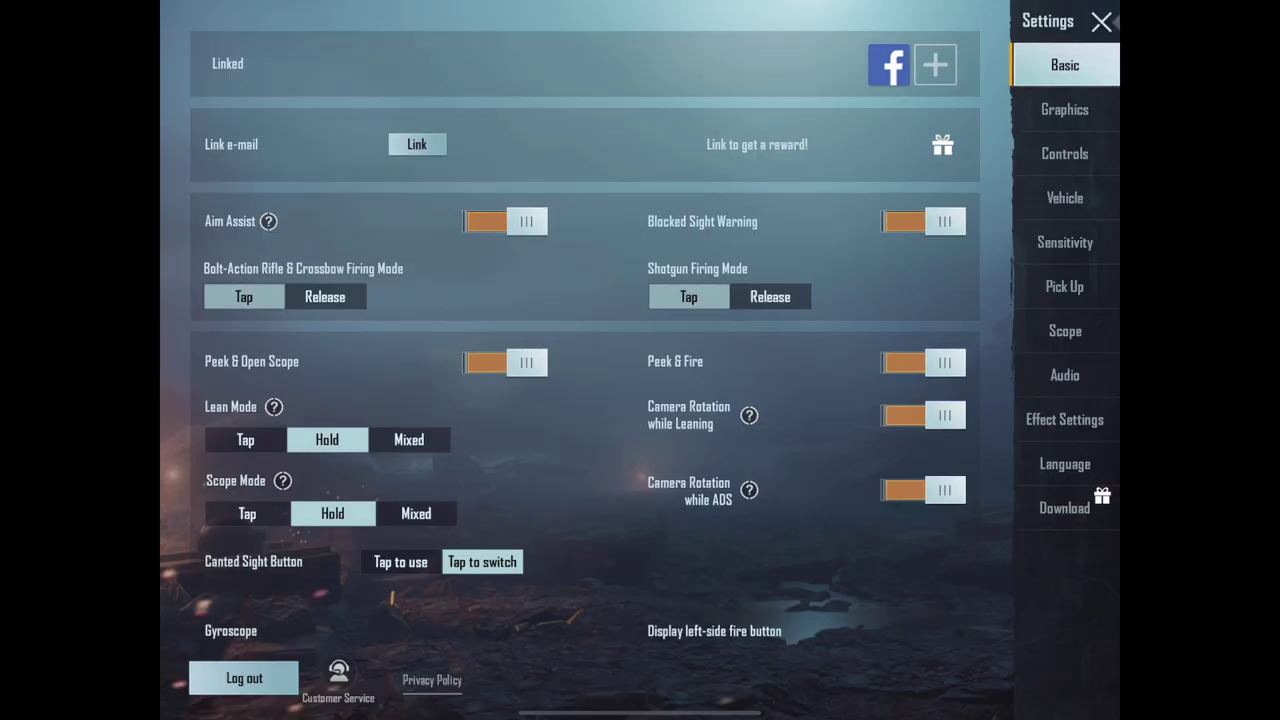
pyautogui.click(1064, 109)
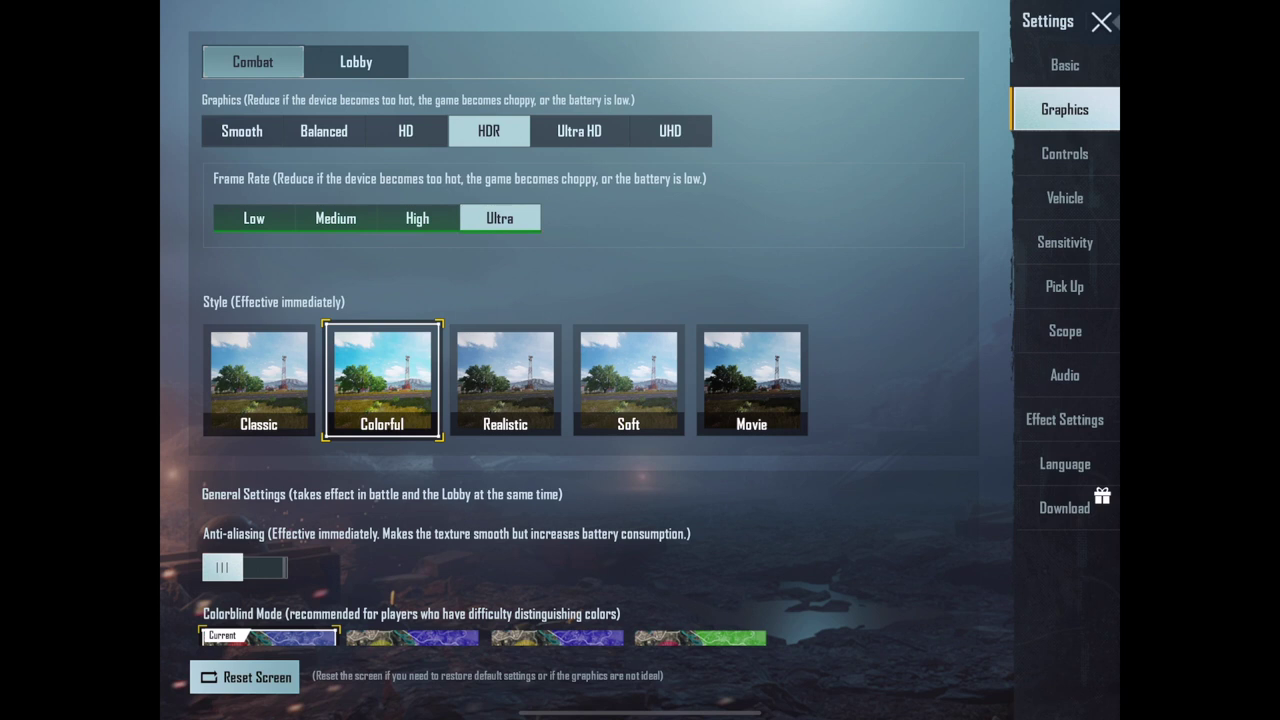
# Try the Smooth, Balanced and HD presets, then settle on HDR graphics quality.
pyautogui.click(242, 131)
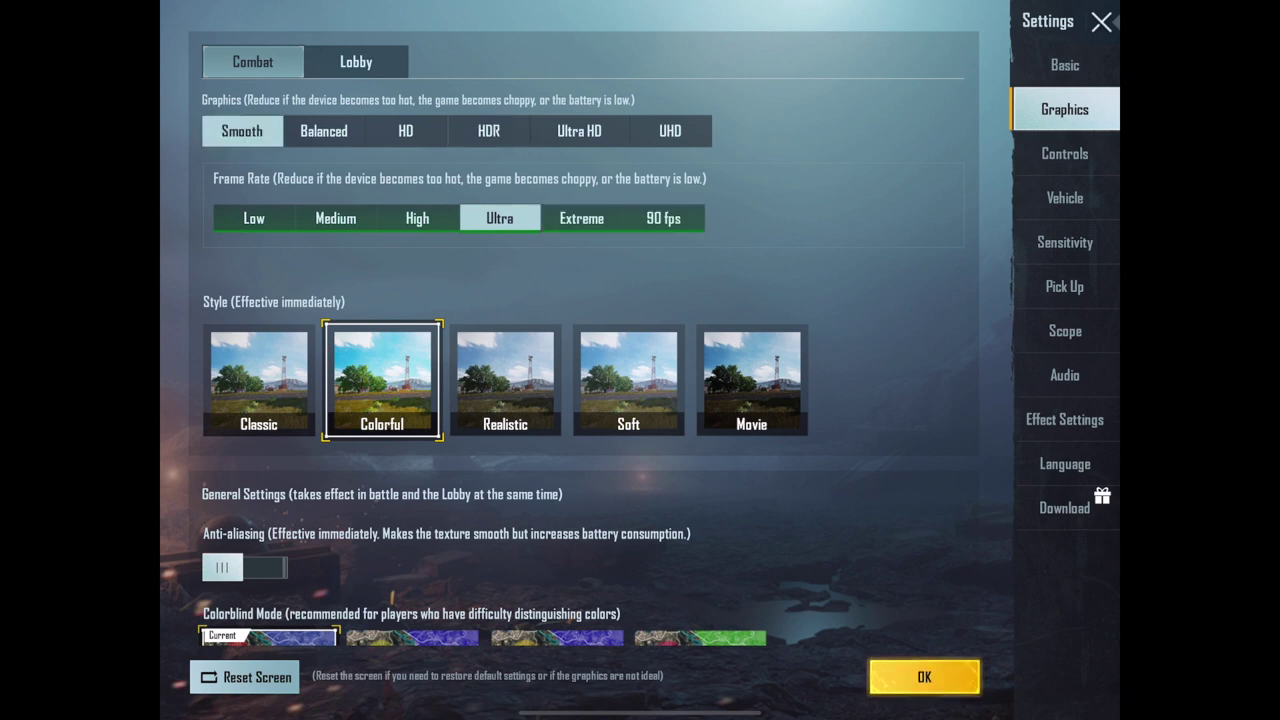
pyautogui.click(489, 131)
pyautogui.click(405, 131)
pyautogui.click(323, 131)
pyautogui.click(242, 131)
pyautogui.click(489, 131)
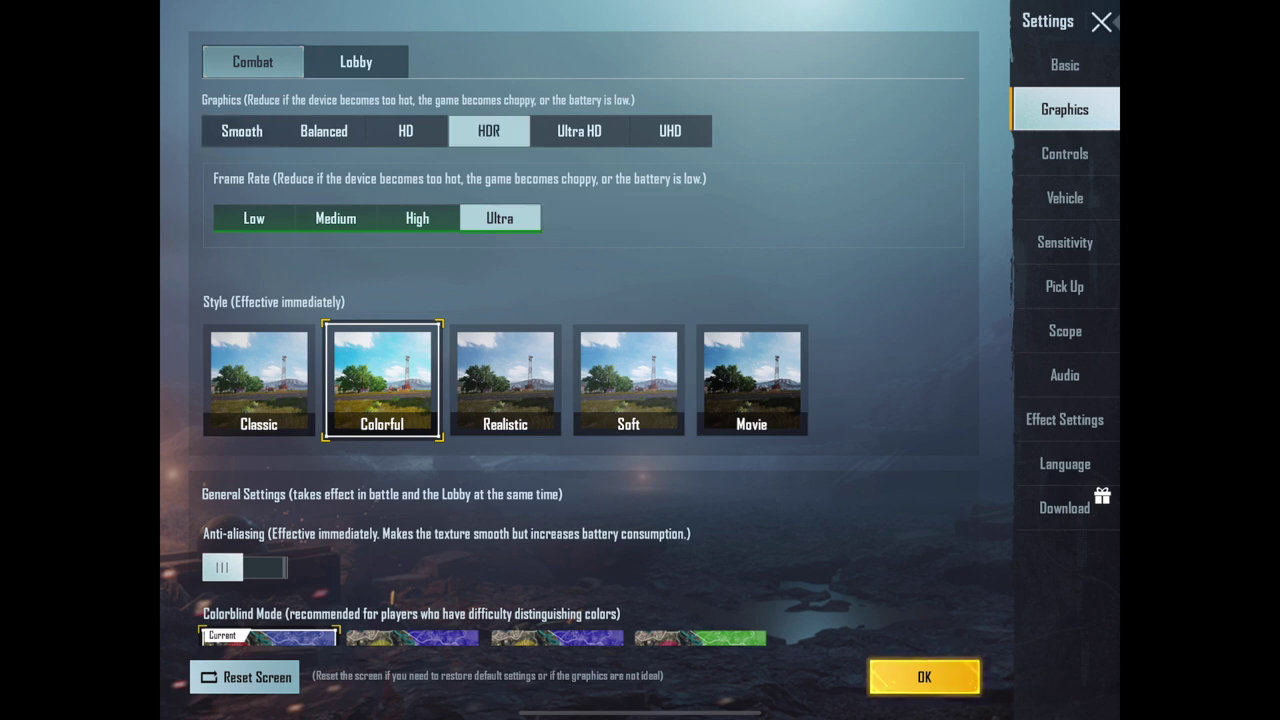
pyautogui.click(242, 131)
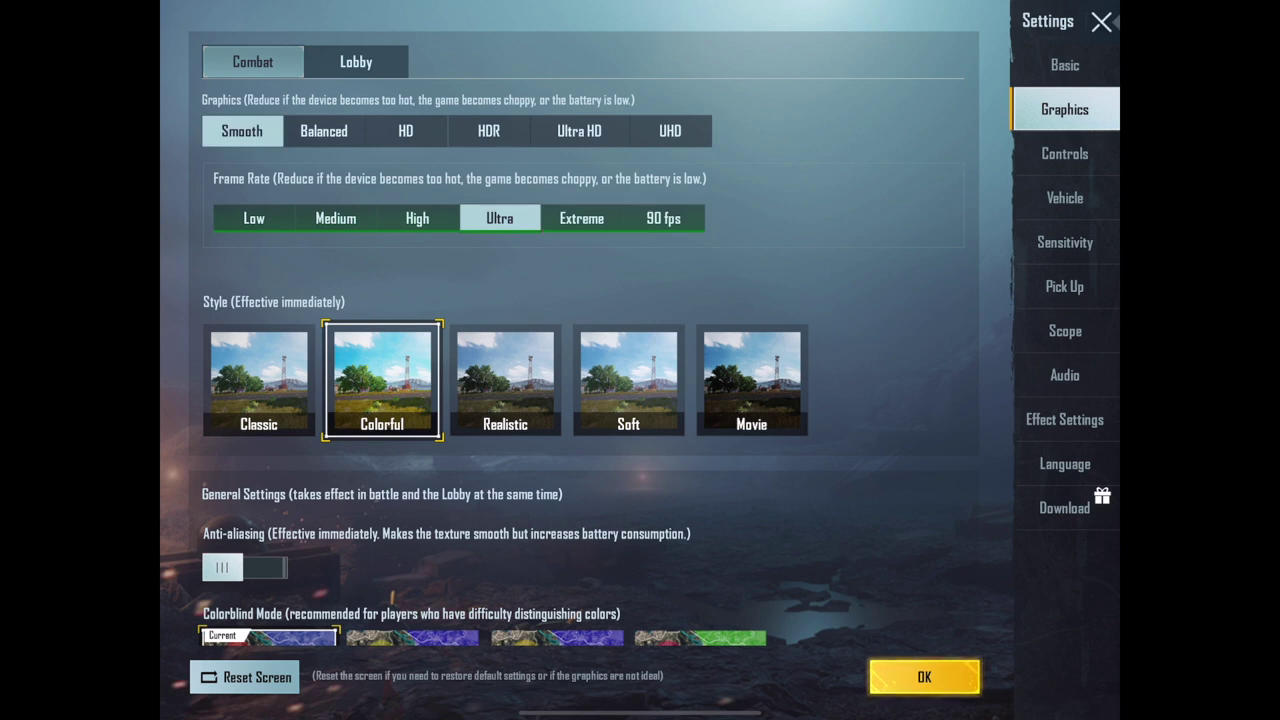
pyautogui.click(489, 131)
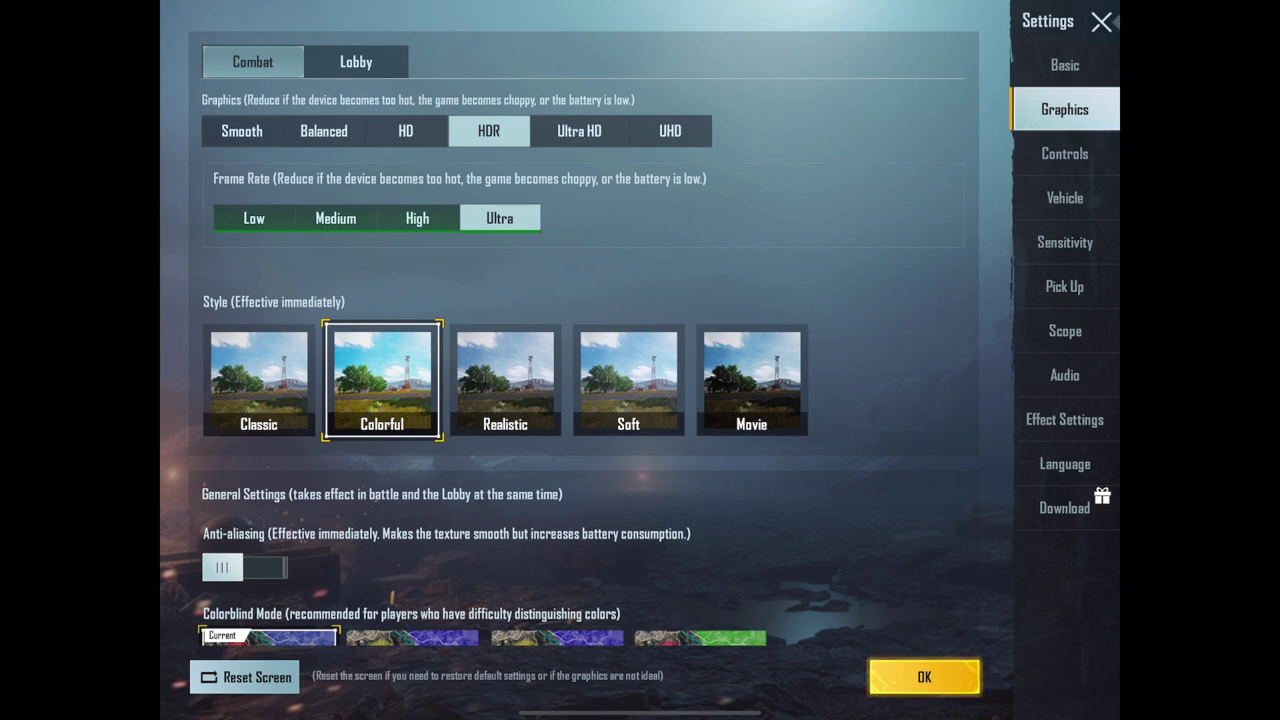
# Compare the Combat and Lobby graphics settings tabs.
pyautogui.click(356, 61)
pyautogui.click(253, 61)
pyautogui.click(356, 61)
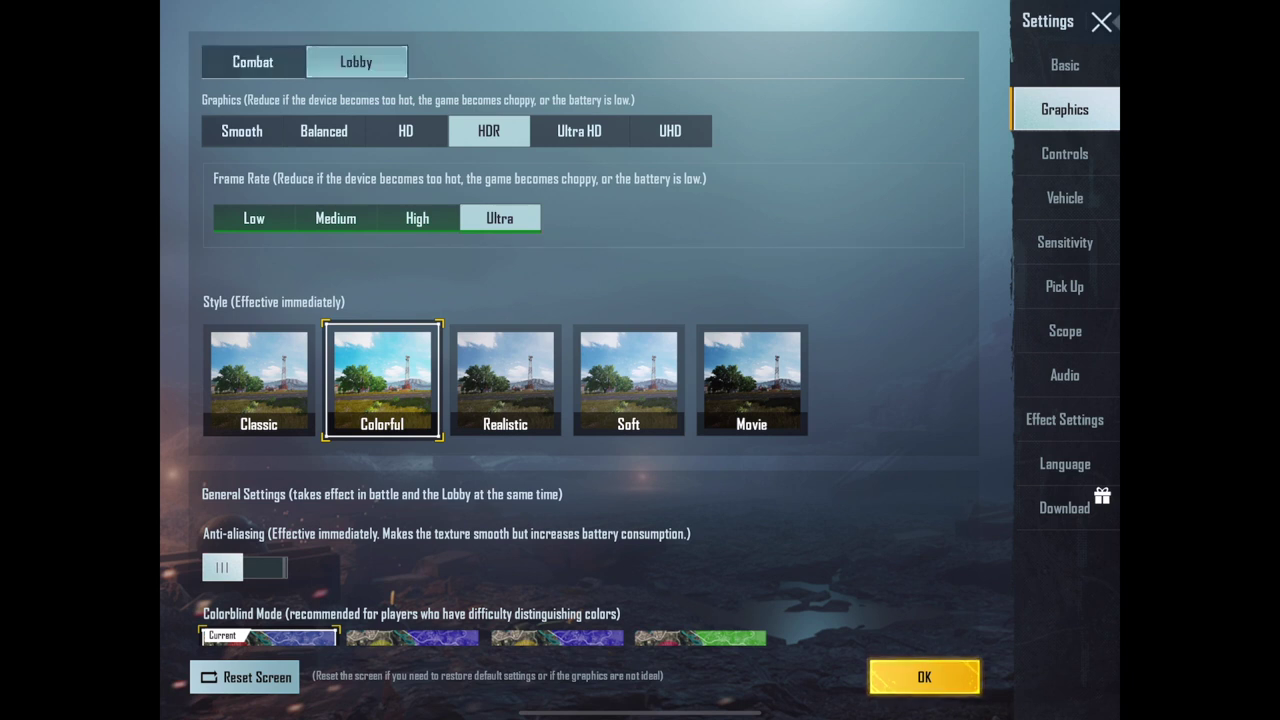
pyautogui.click(253, 61)
pyautogui.click(356, 61)
pyautogui.click(253, 61)
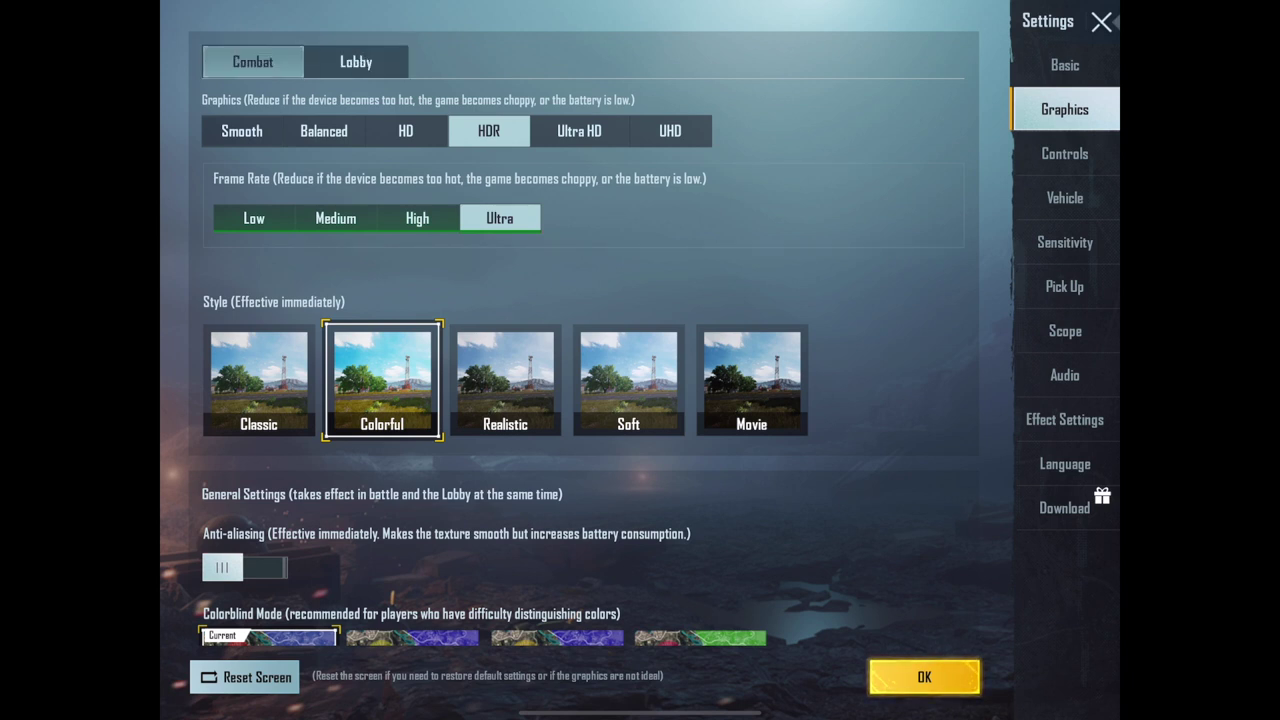
pyautogui.scroll(-5, 580, 400)
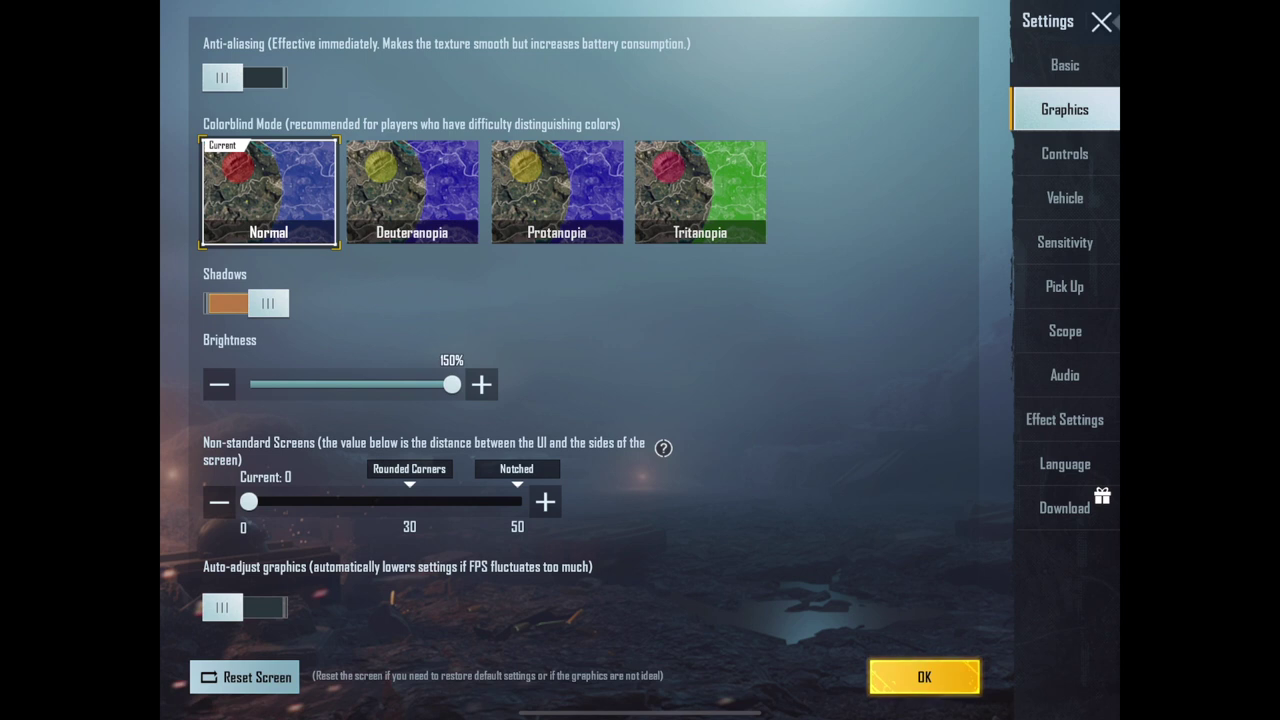
pyautogui.scroll(5, 580, 330)
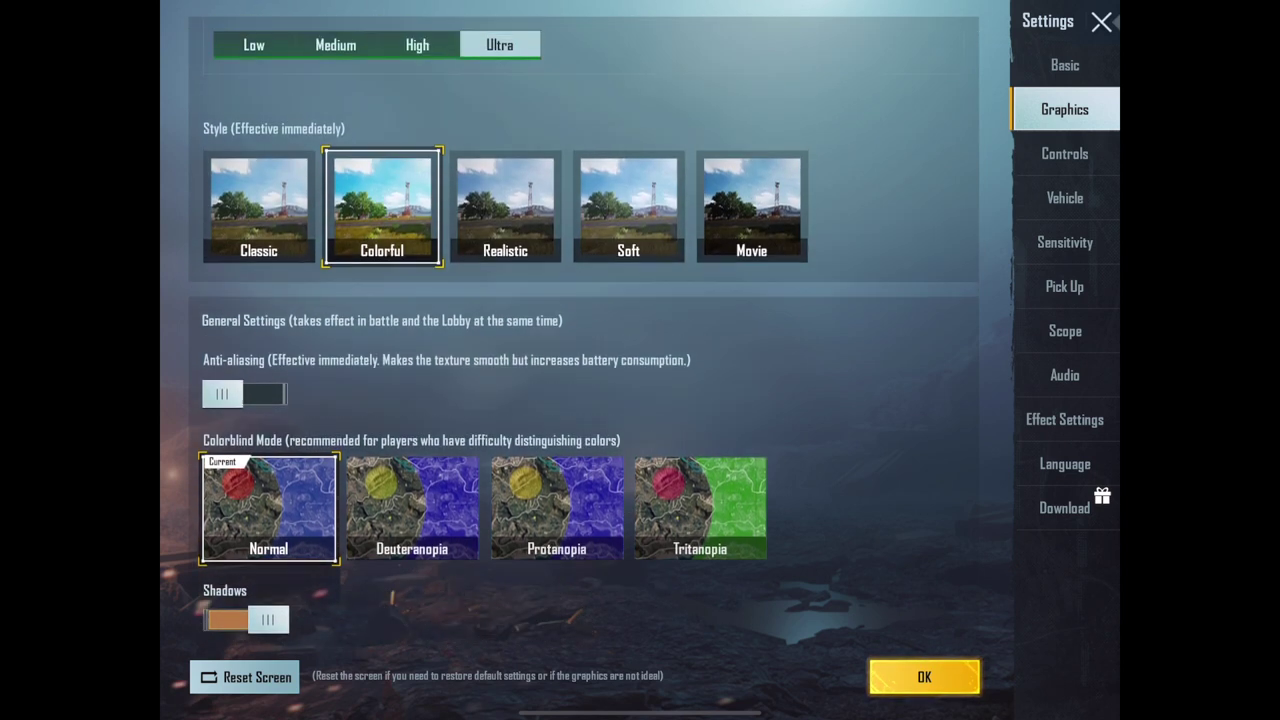
# Apply the new Lobby graphics settings and dismiss the applied notice.
pyautogui.click(356, 61)
pyautogui.scroll(-5, 580, 400)
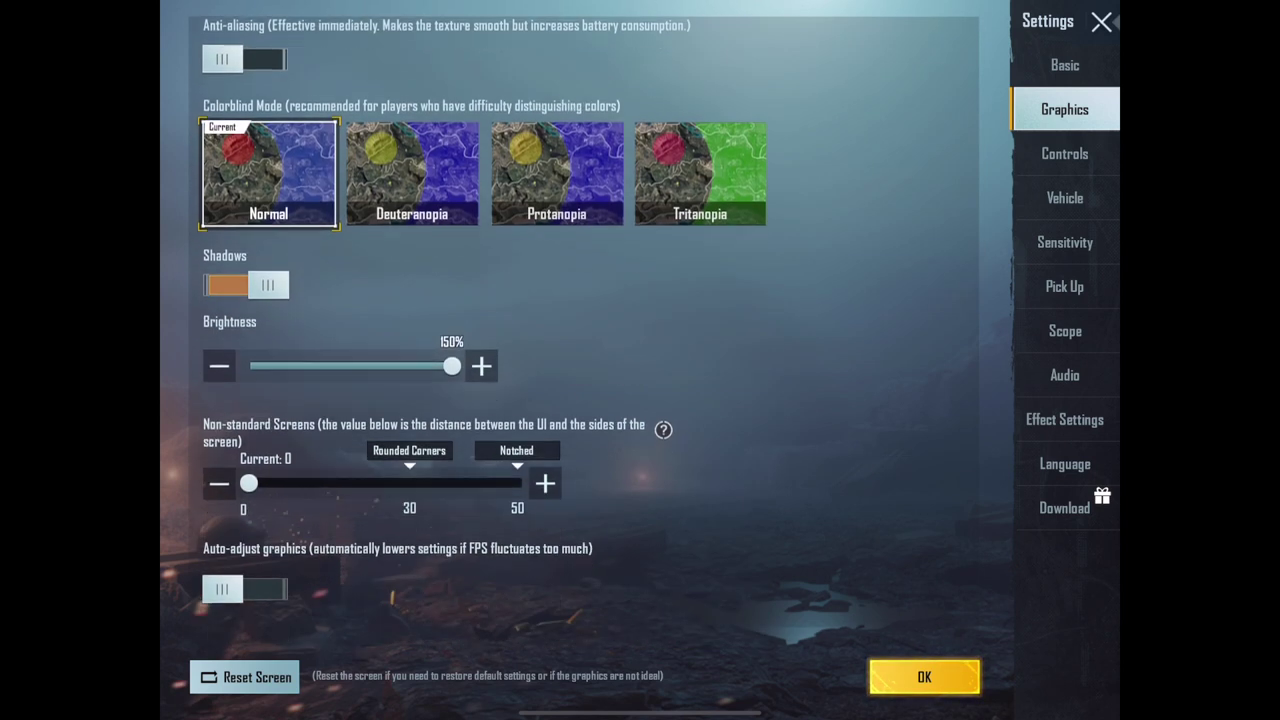
pyautogui.click(924, 677)
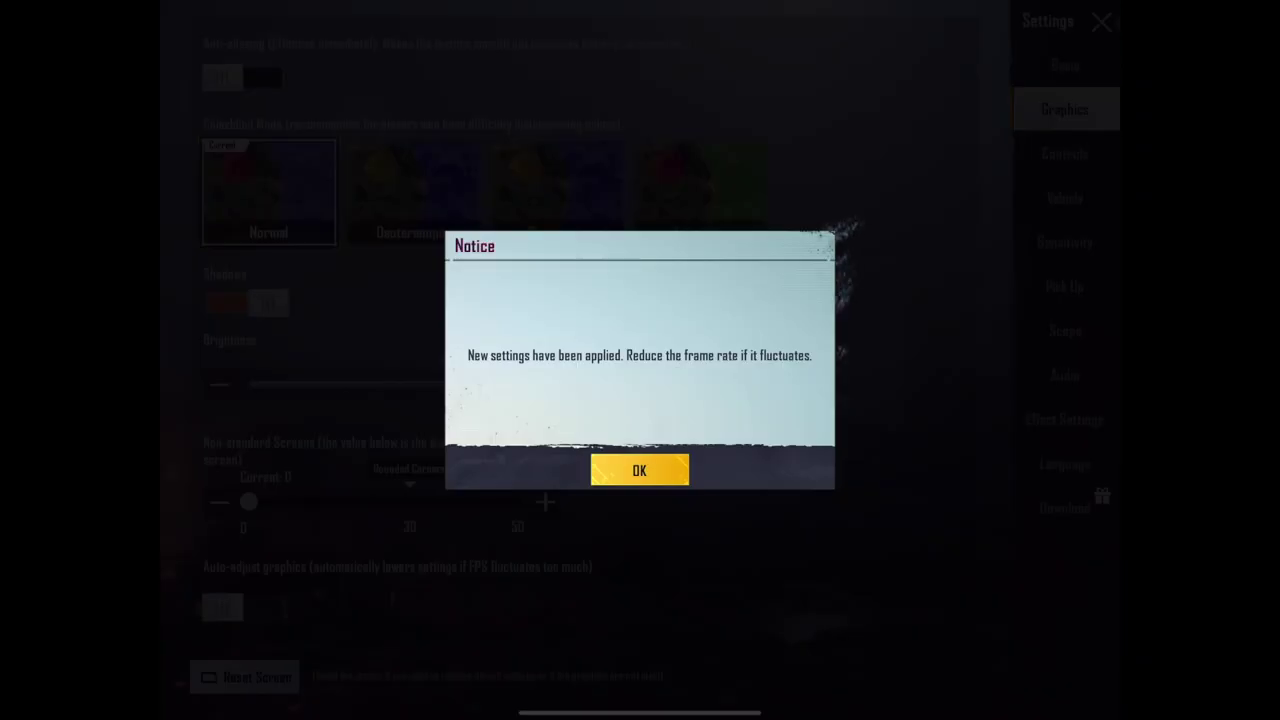
pyautogui.click(637, 469)
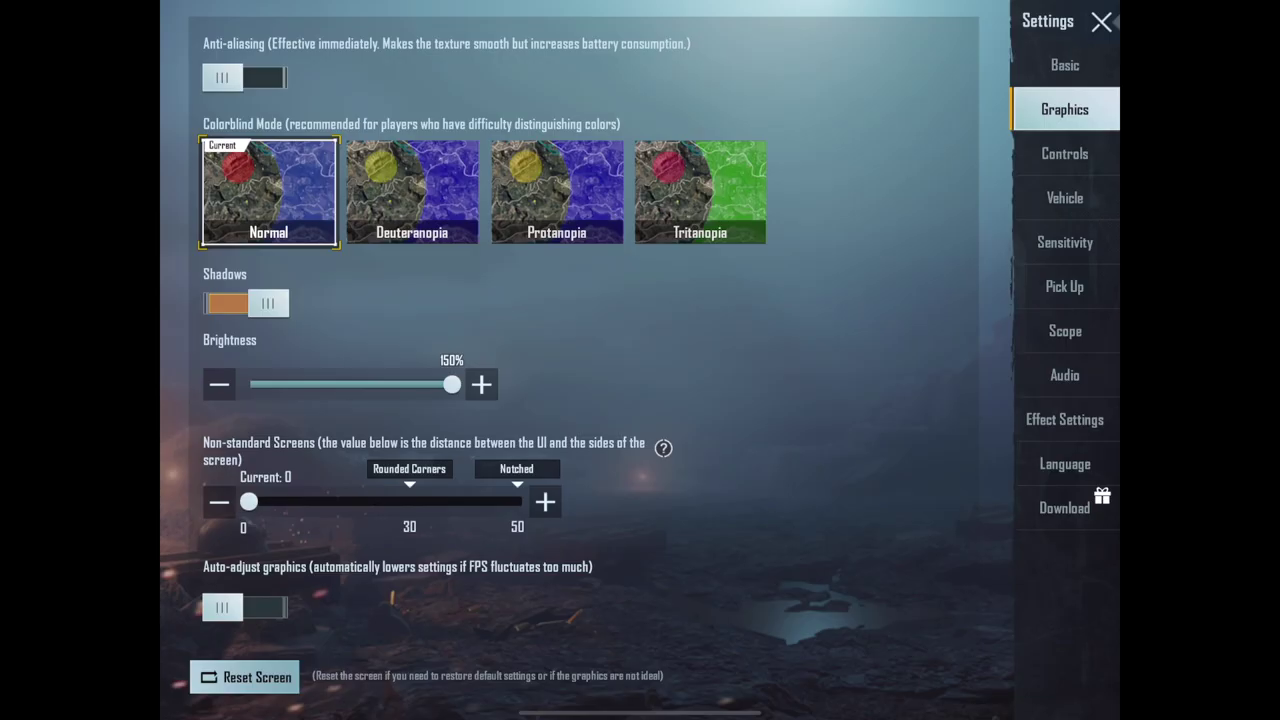
# Close PUBG's settings, then force-quit PUBG MOBILE and Settings from the App Switcher.
pyautogui.click(1101, 21)
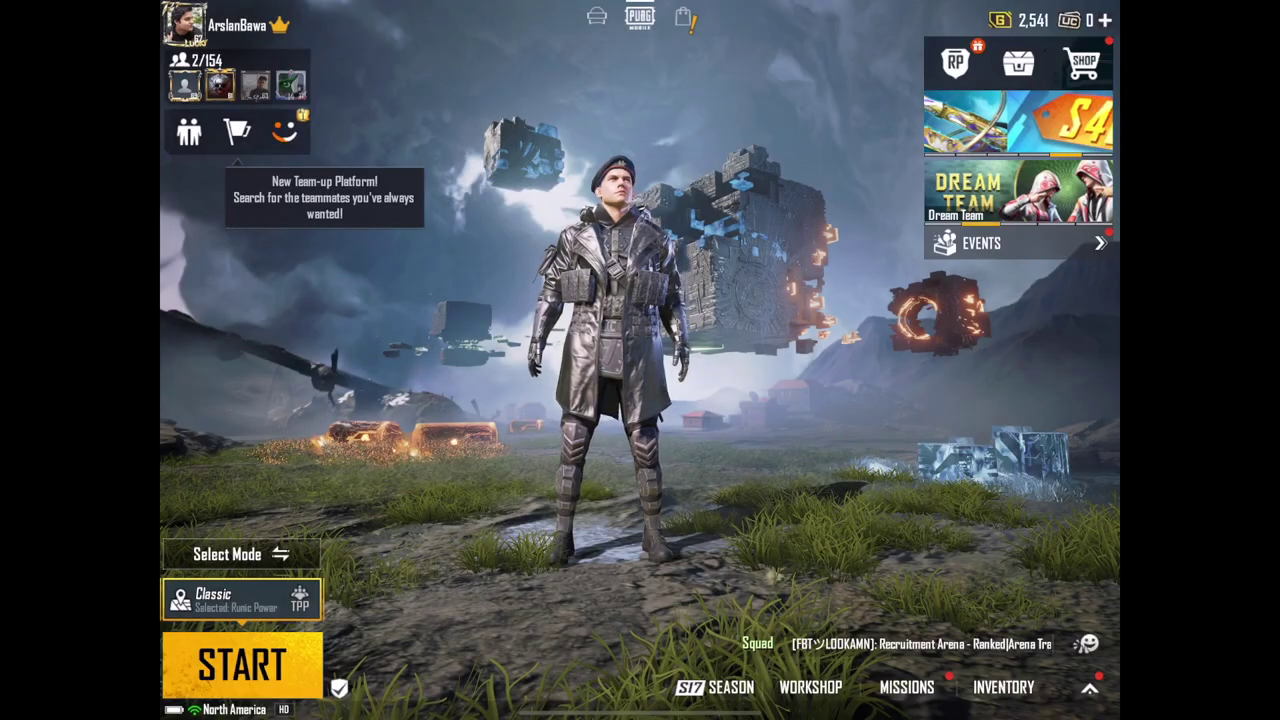
pyautogui.moveTo(640, 713); pyautogui.dragTo(640, 420)
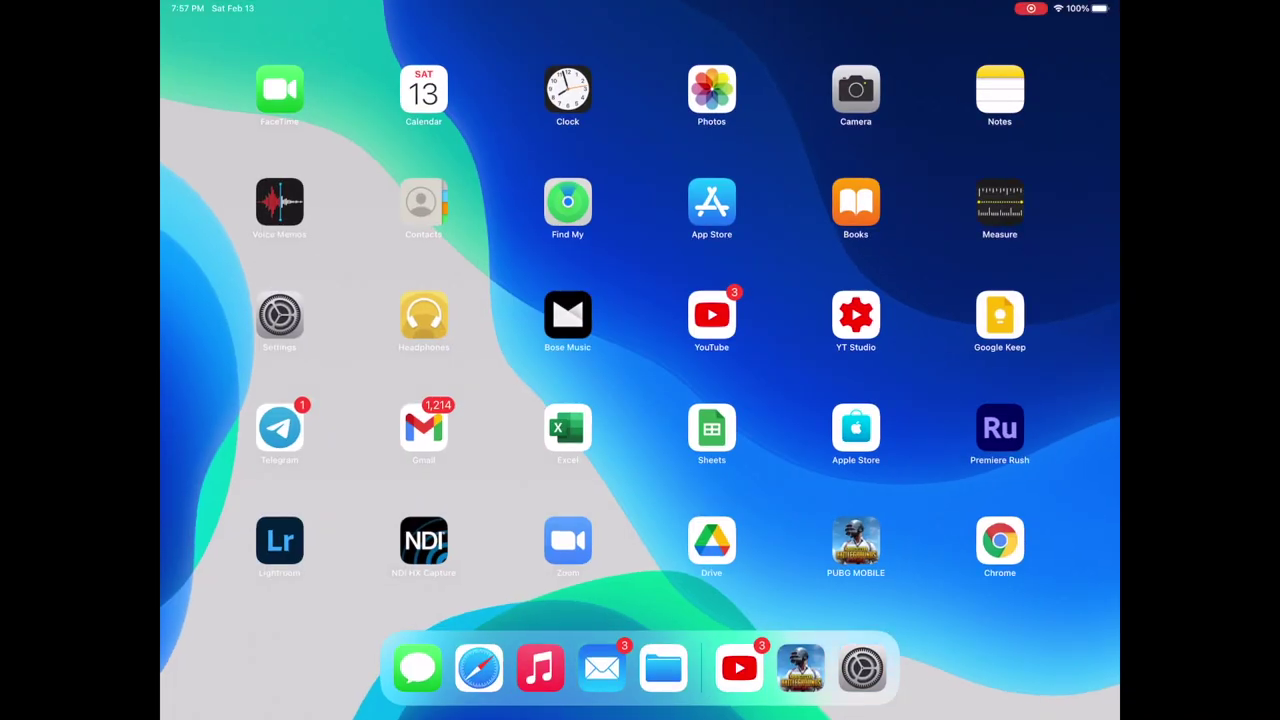
pyautogui.moveTo(640, 713); pyautogui.dragTo(640, 420)
pyautogui.moveTo(915, 200); pyautogui.dragTo(915, 10)
pyautogui.moveTo(935, 230); pyautogui.dragTo(935, 10)
pyautogui.moveTo(1080, 5); pyautogui.dragTo(1080, 300)
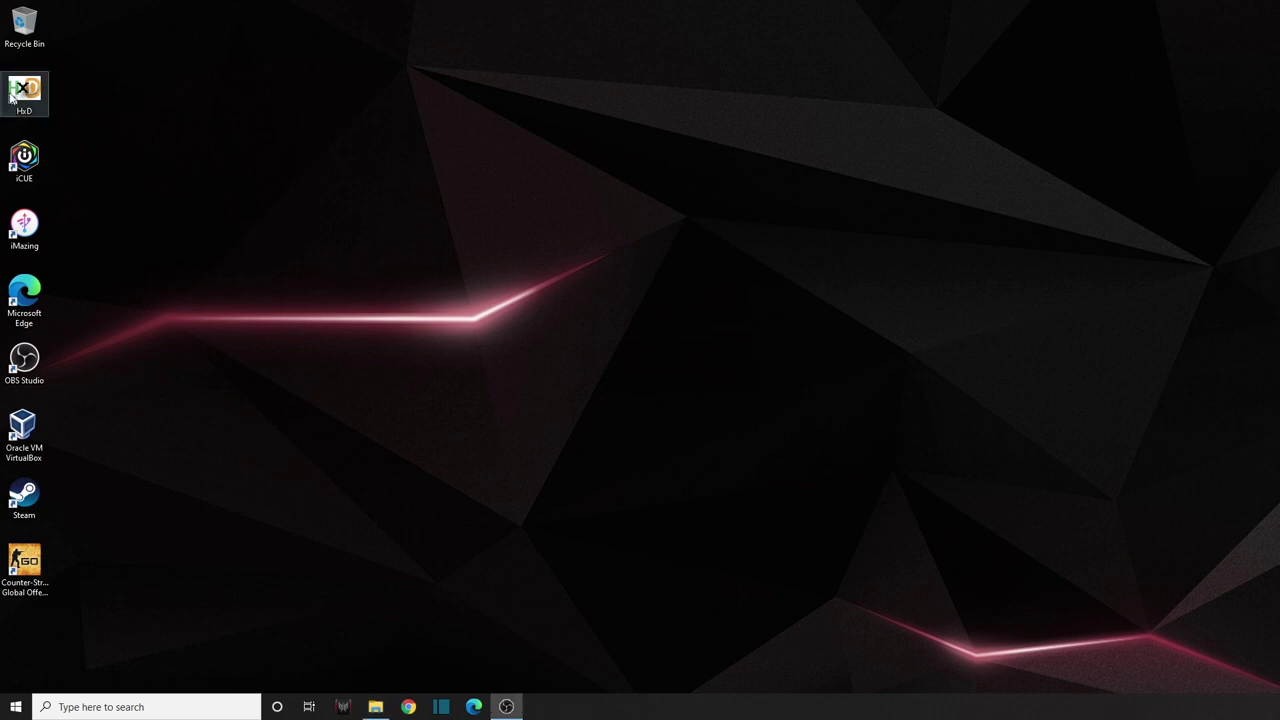
# Launch Chrome, center its window, and search Google for 'imajzing'.
pyautogui.click(408, 707)
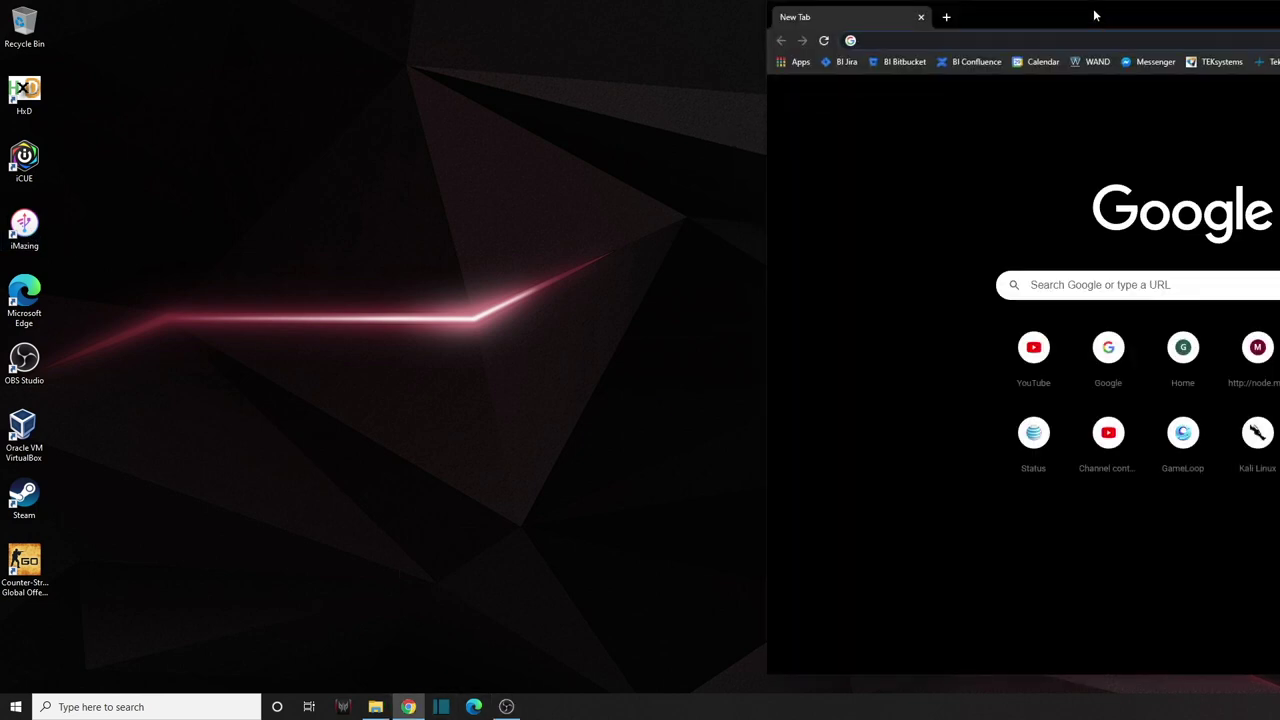
pyautogui.moveTo(1097, 17); pyautogui.dragTo(448, 23)
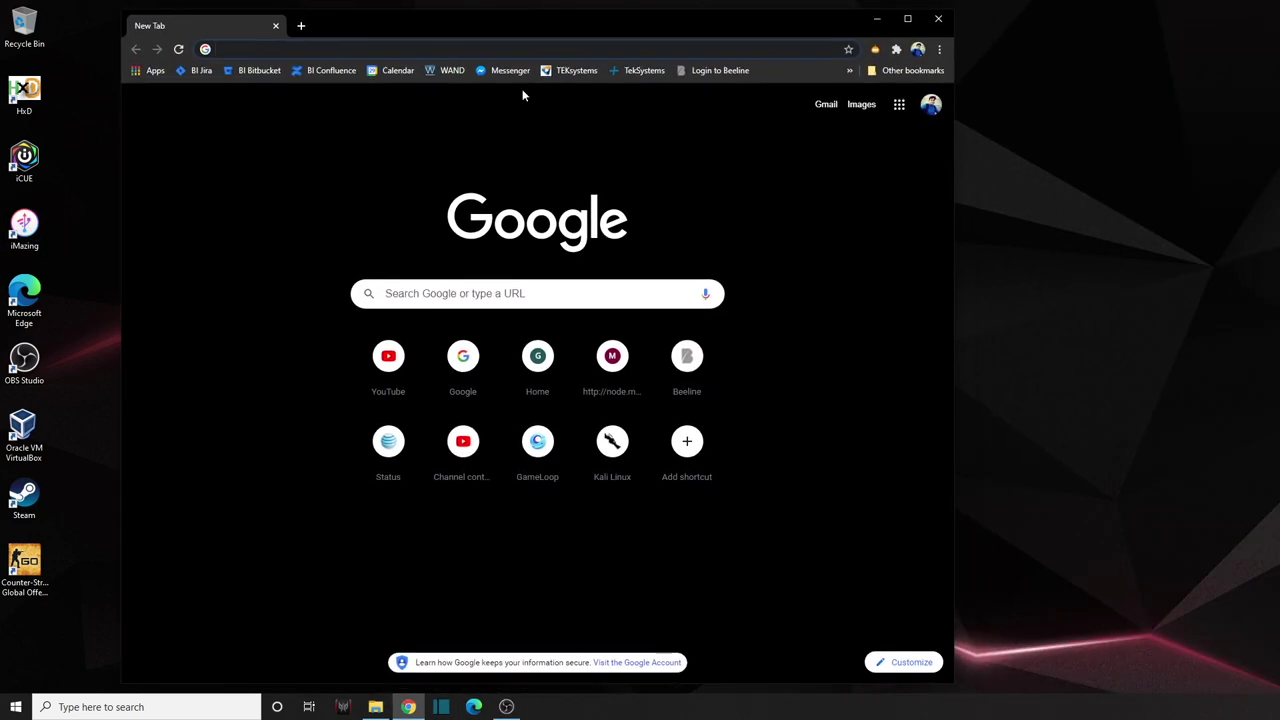
pyautogui.write('imajzing')
pyautogui.press('Return')
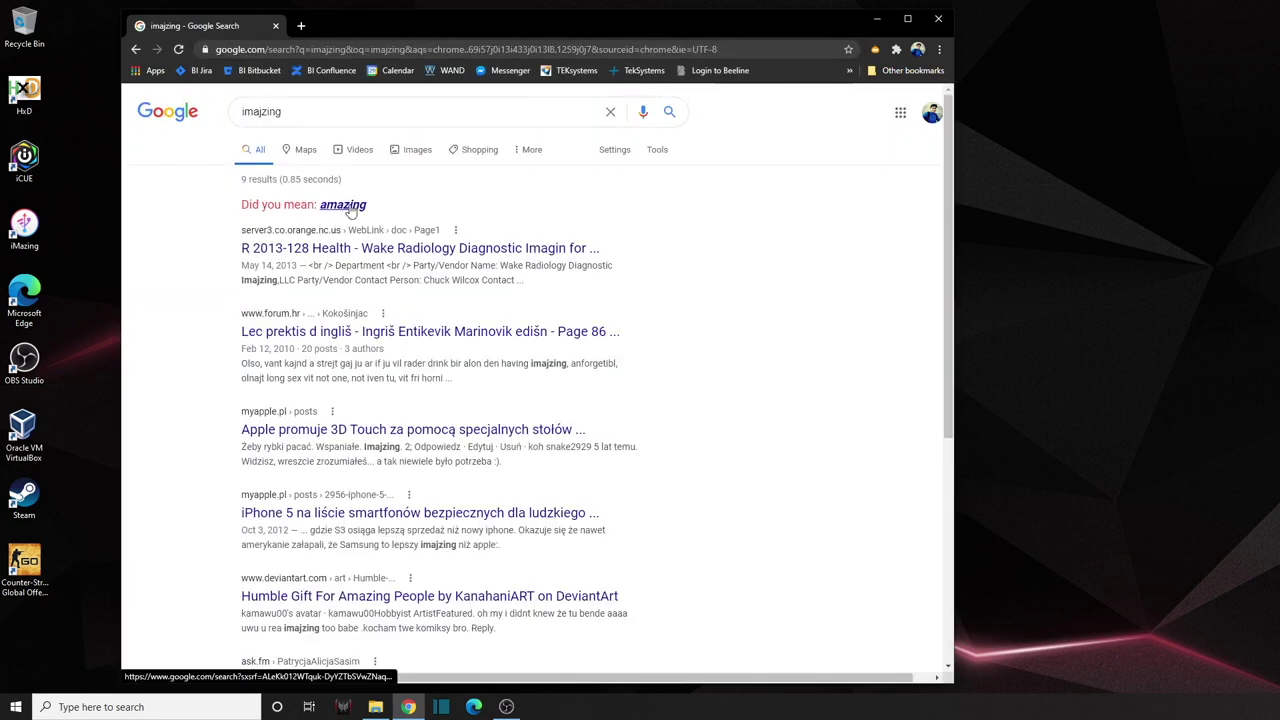
# Correct the search to 'imazing', open the official iMazing site, then close Chrome.
pyautogui.click(331, 116)
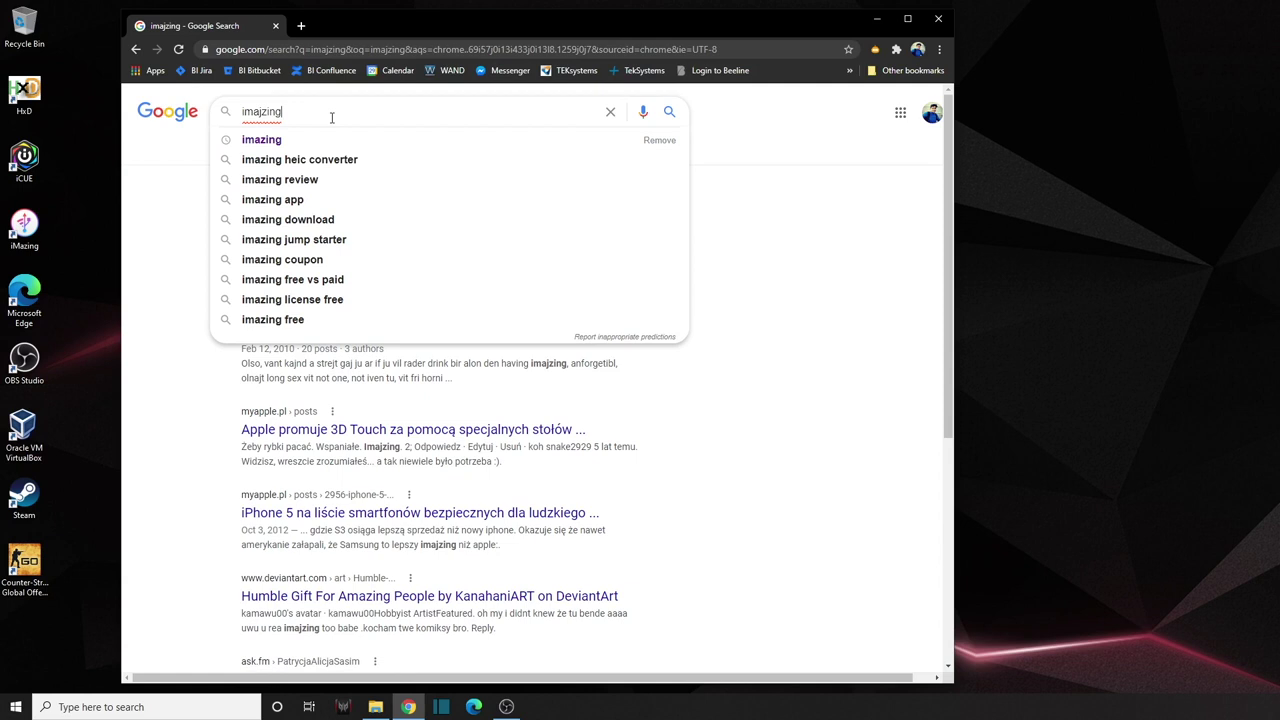
pyautogui.hotkey('ctrl', 'a')
pyautogui.write('imazing')
pyautogui.press('Return')
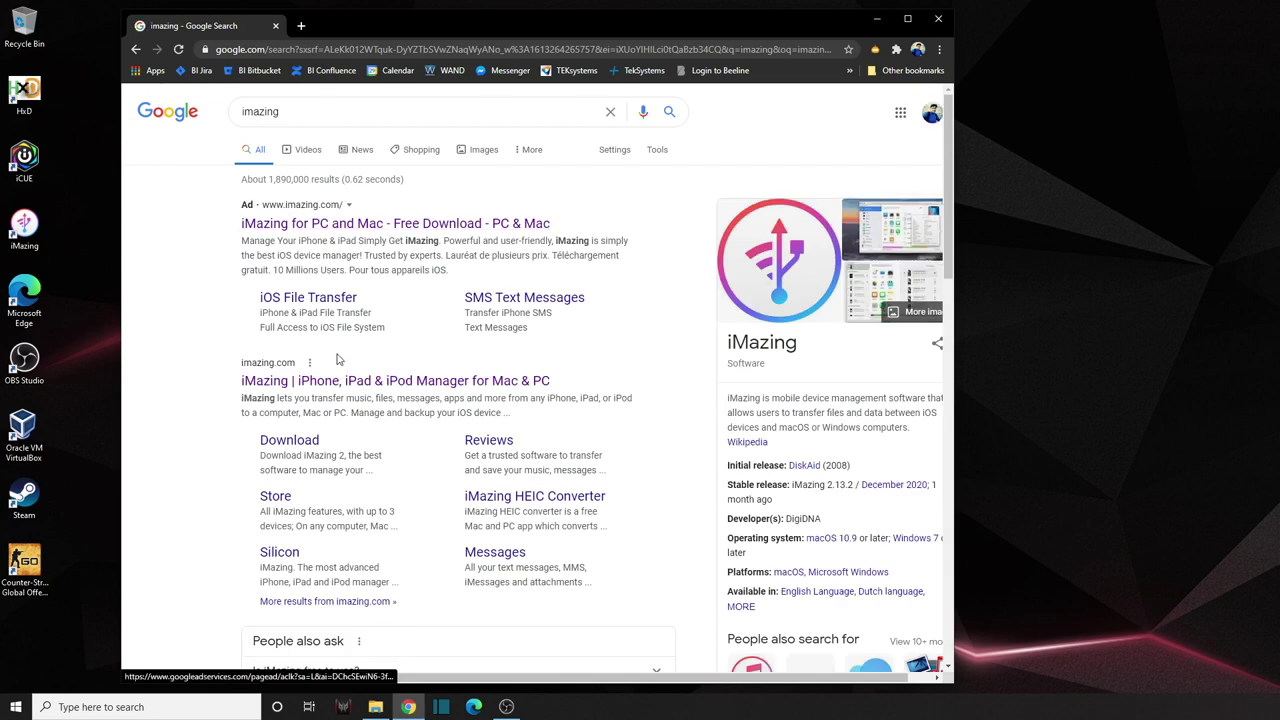
pyautogui.click(335, 383)
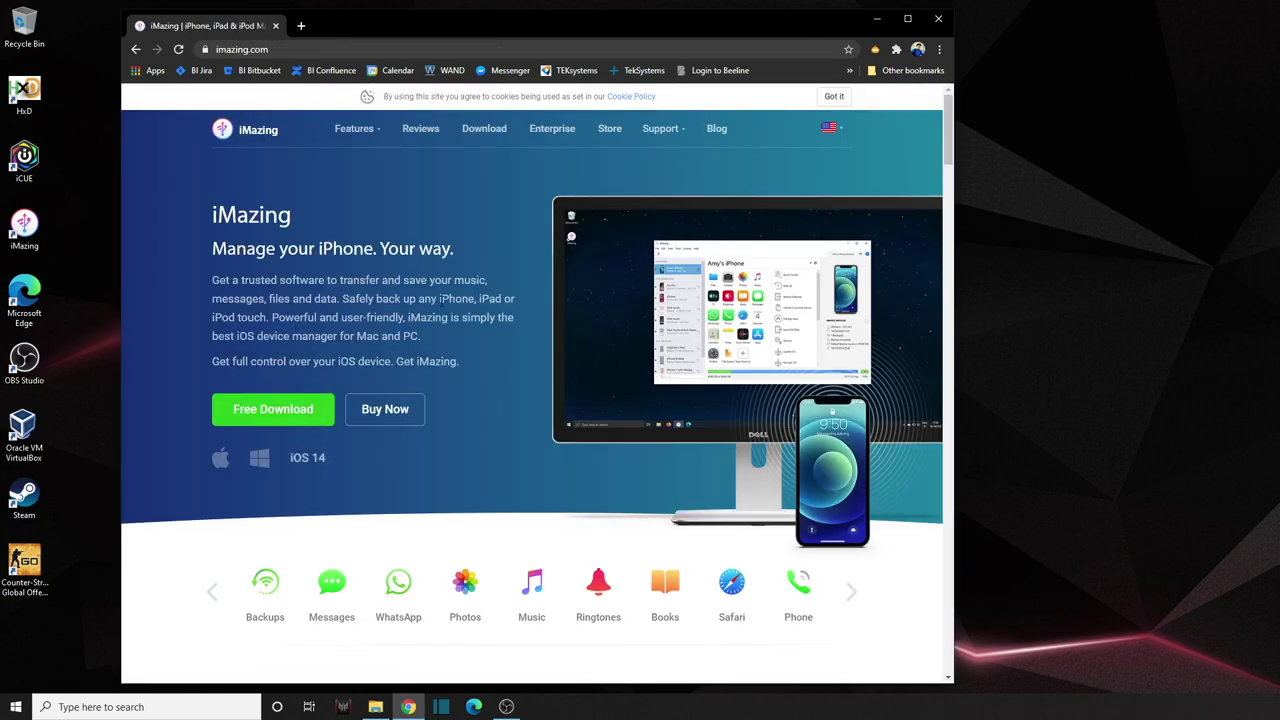
pyautogui.click(938, 18)
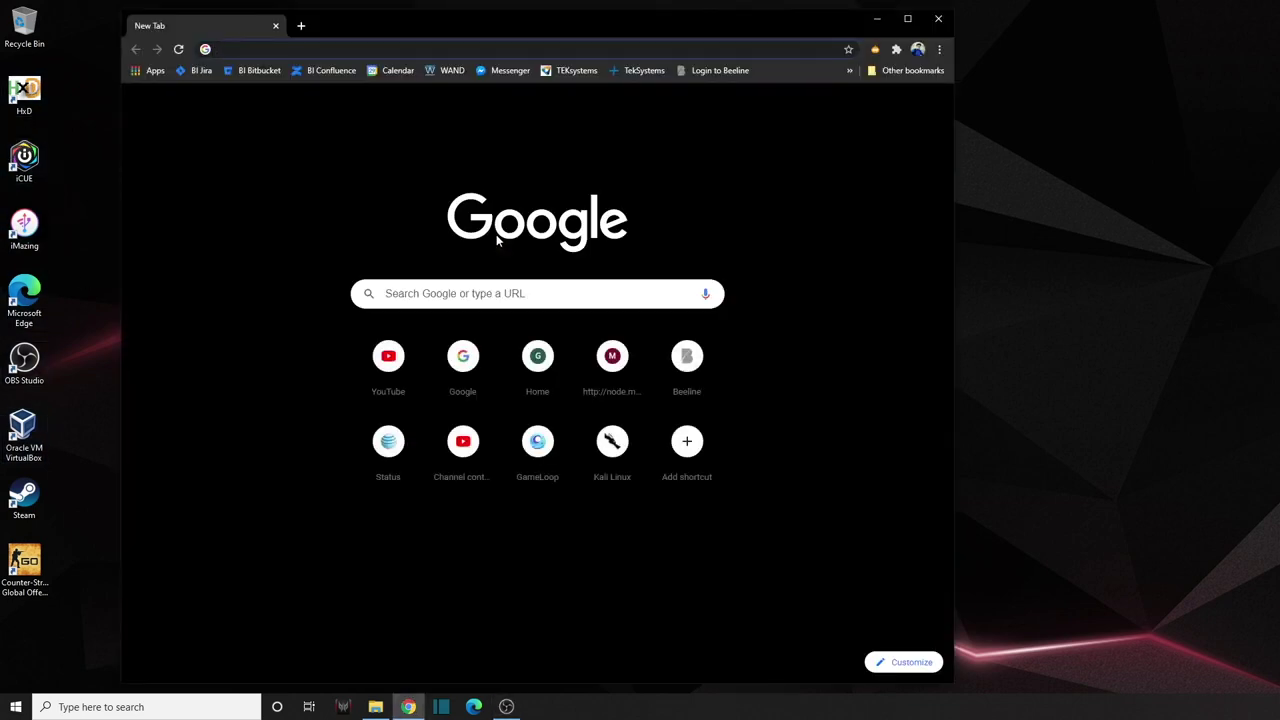
# Search Google for 'winrar', then for the 'hxd download' suggestion.
pyautogui.write('winrar')
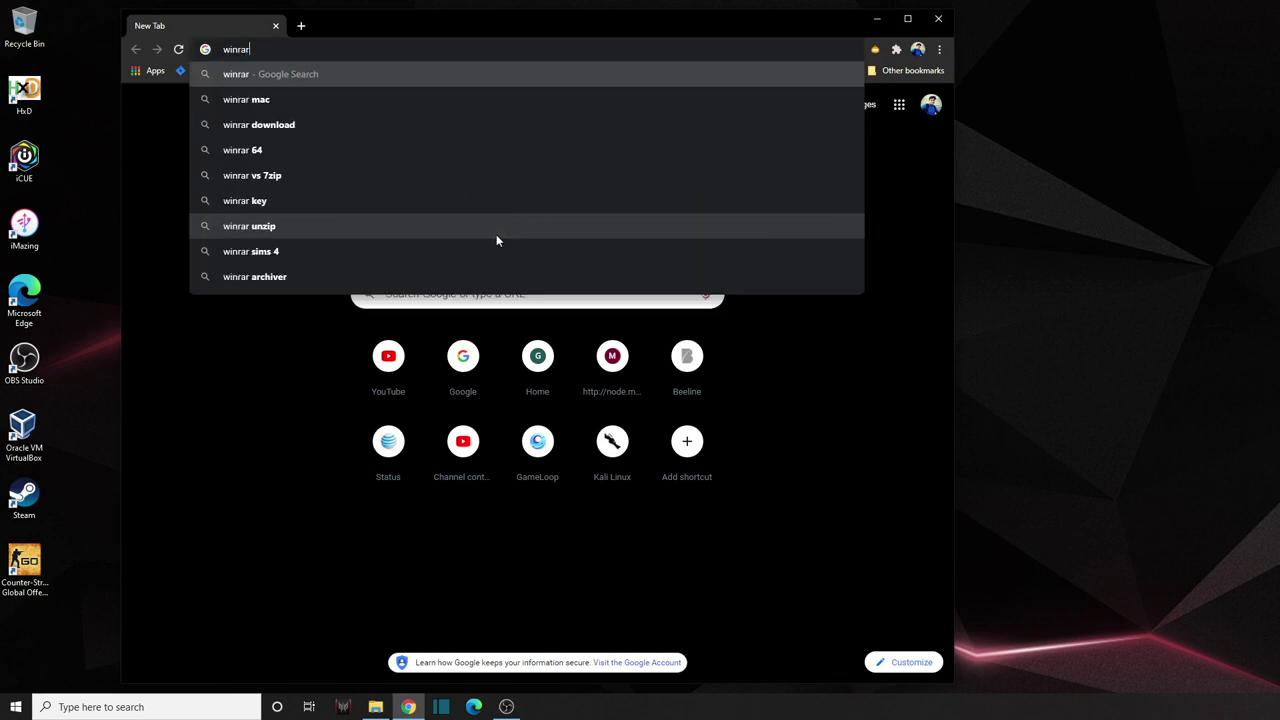
pyautogui.press('Return')
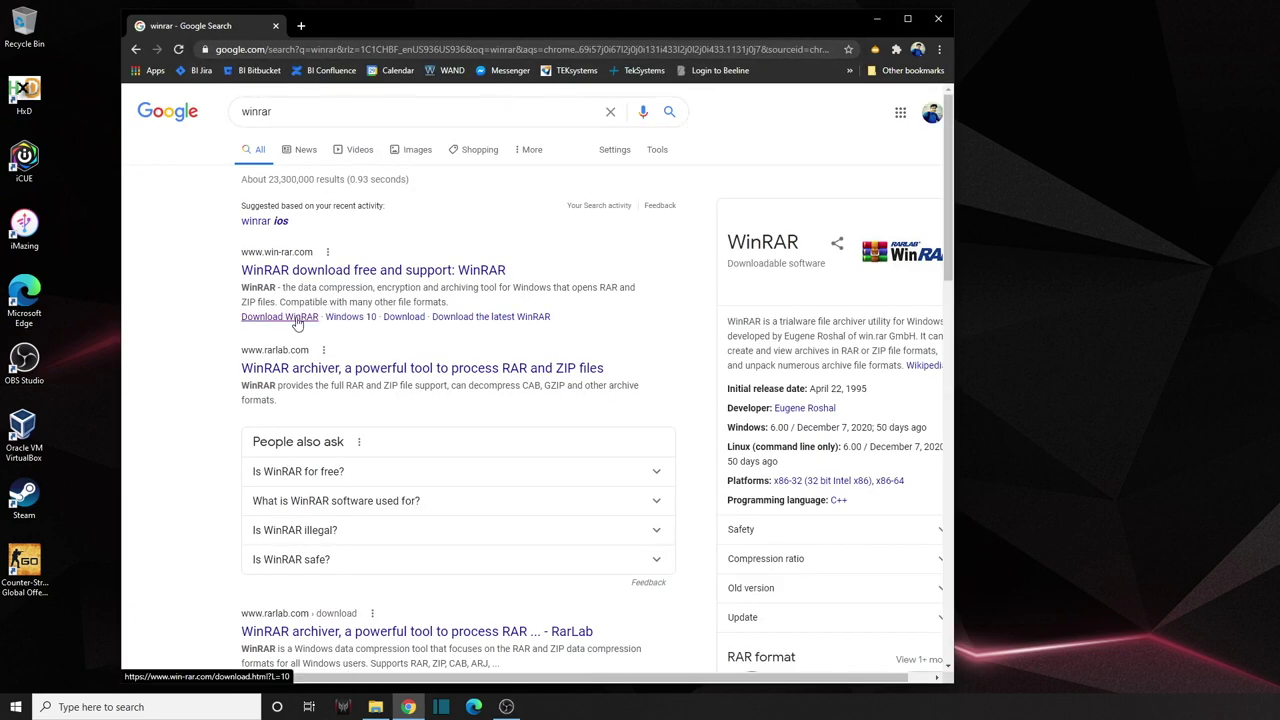
pyautogui.click(428, 50)
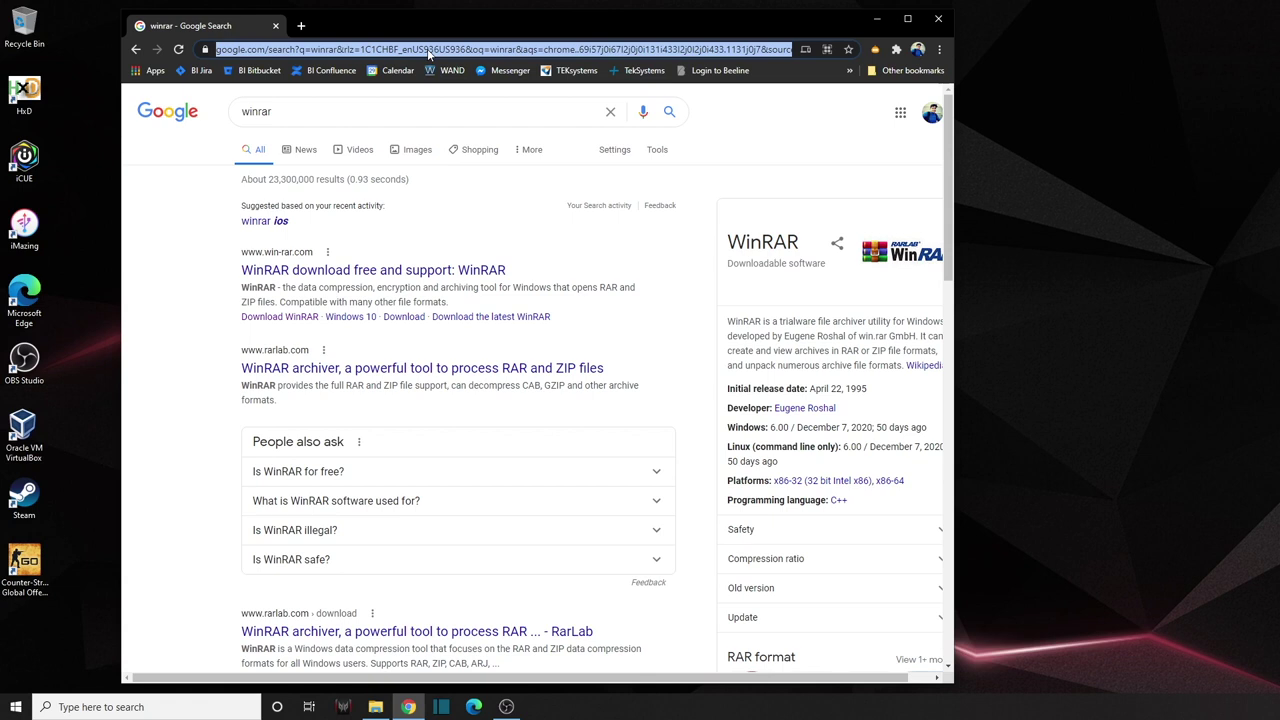
pyautogui.write('HxD')
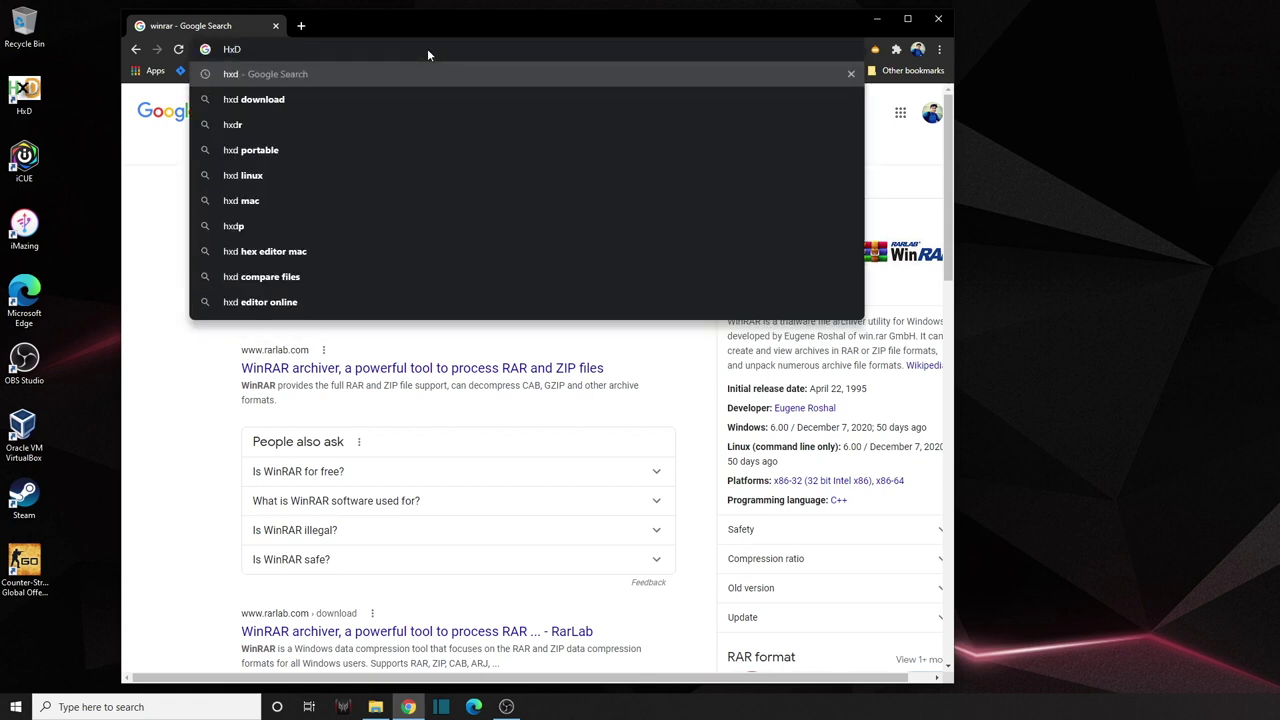
pyautogui.press('Down')
pyautogui.press('Return')
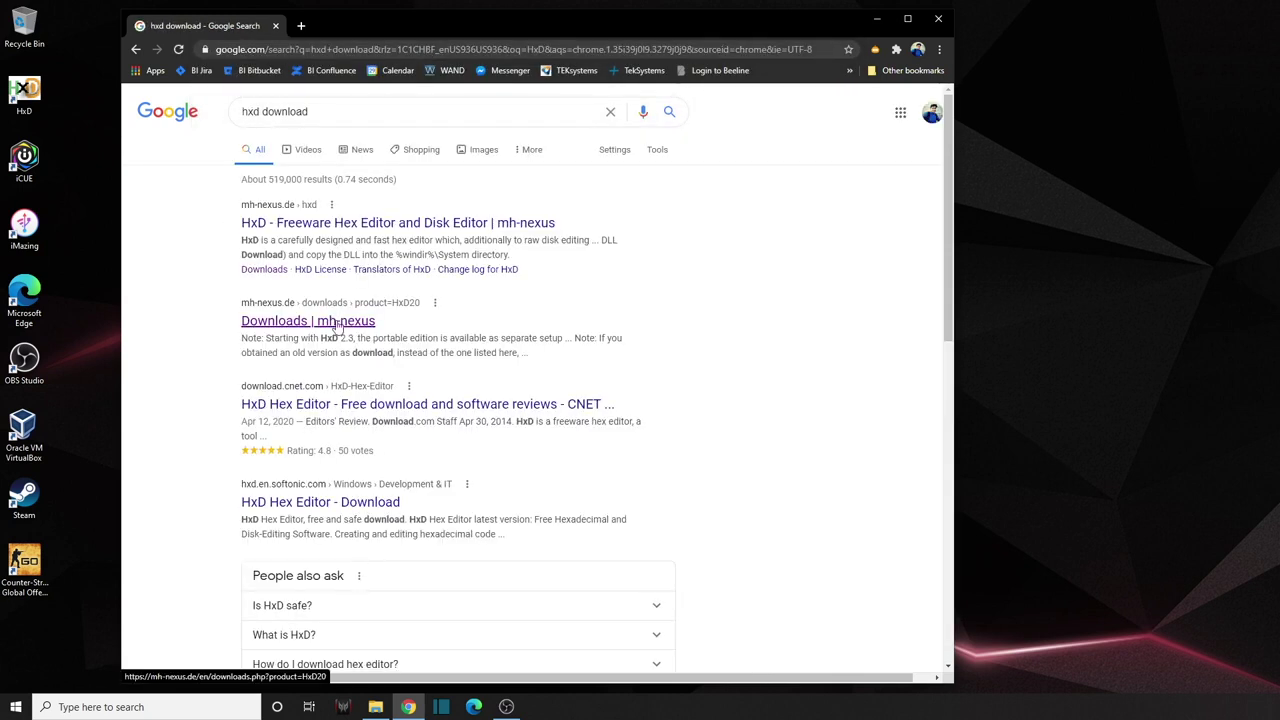
# Open the mh-nexus HxD Downloads page, then close Chrome.
pyautogui.click(312, 328)
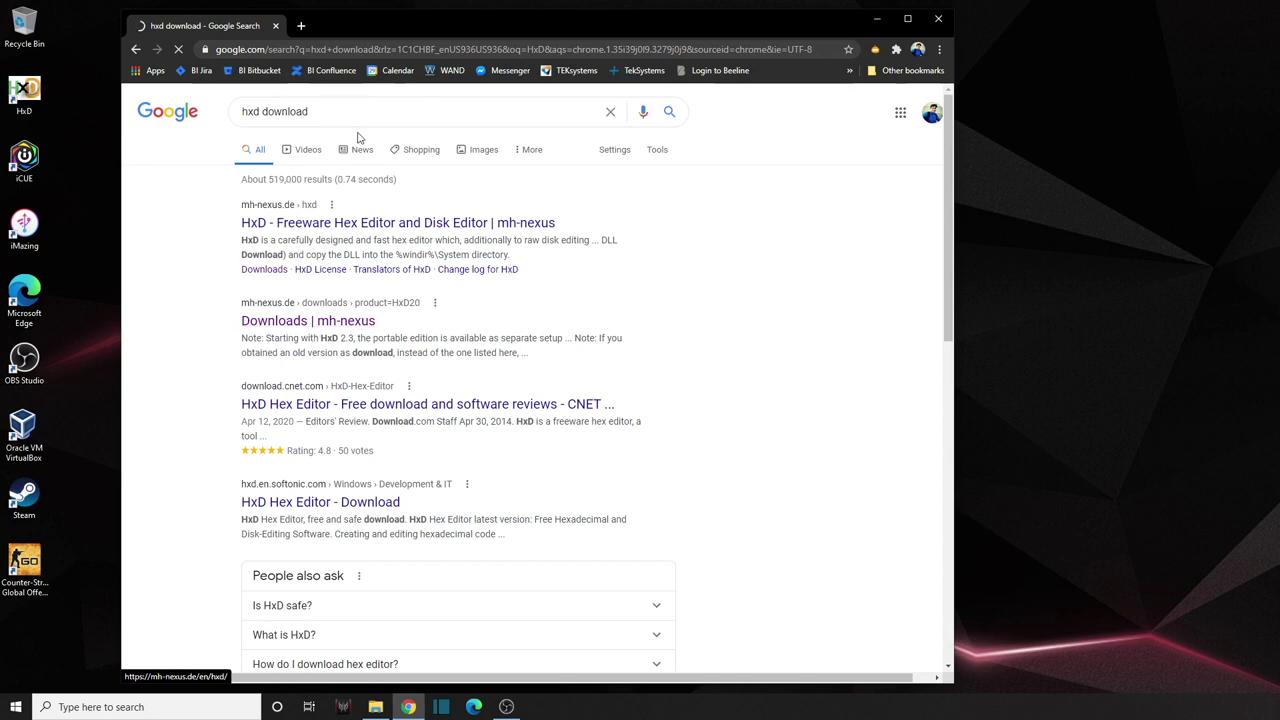
pyautogui.scroll(-2, 262, 340)
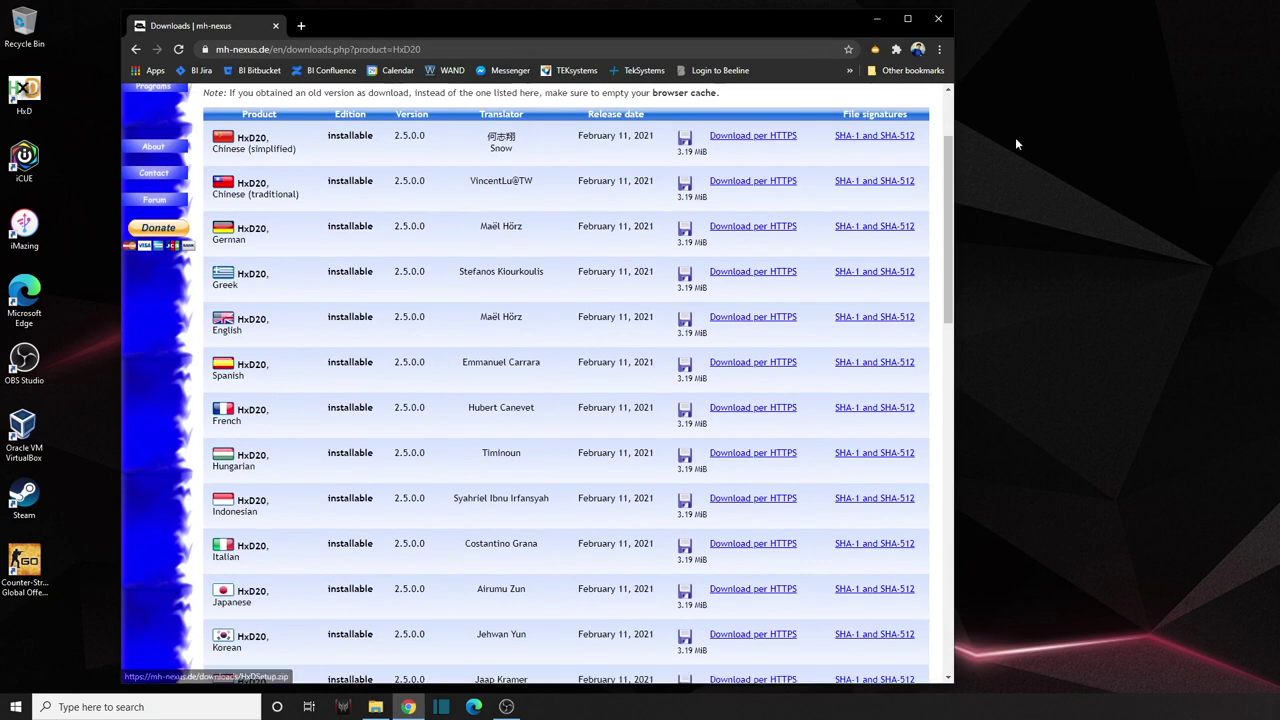
pyautogui.scroll(2, 706, 214)
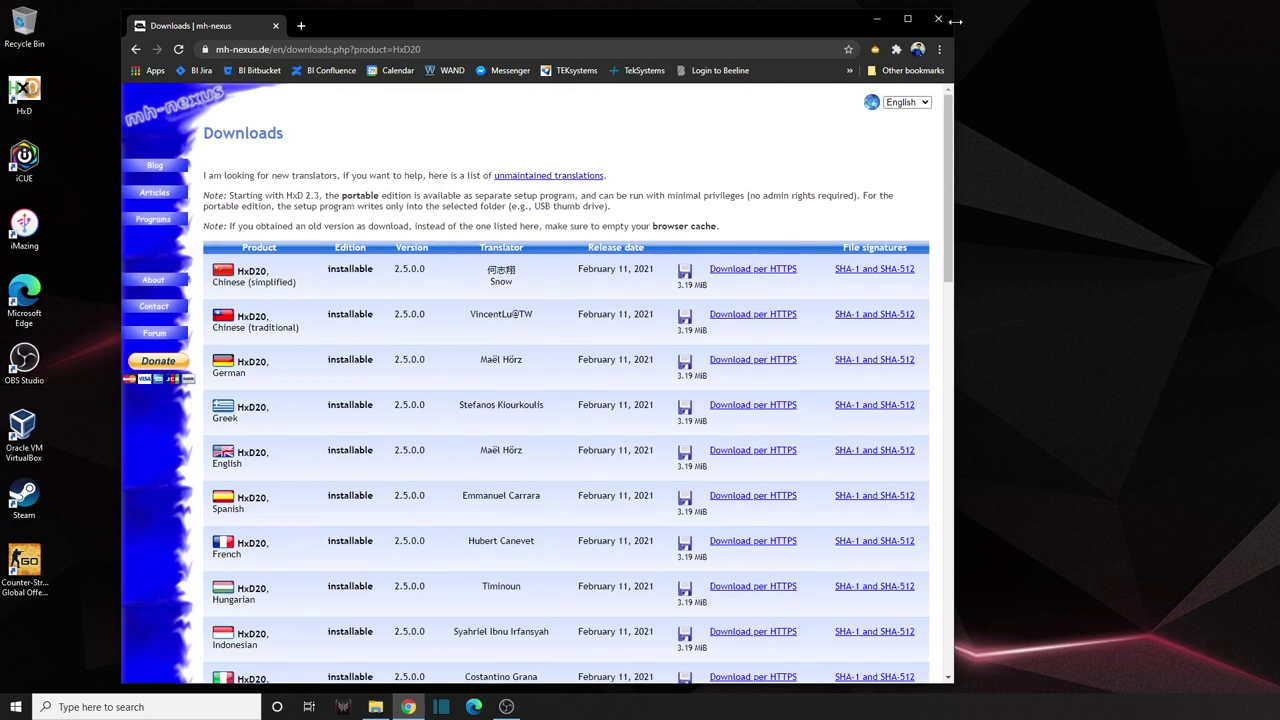
pyautogui.click(937, 19)
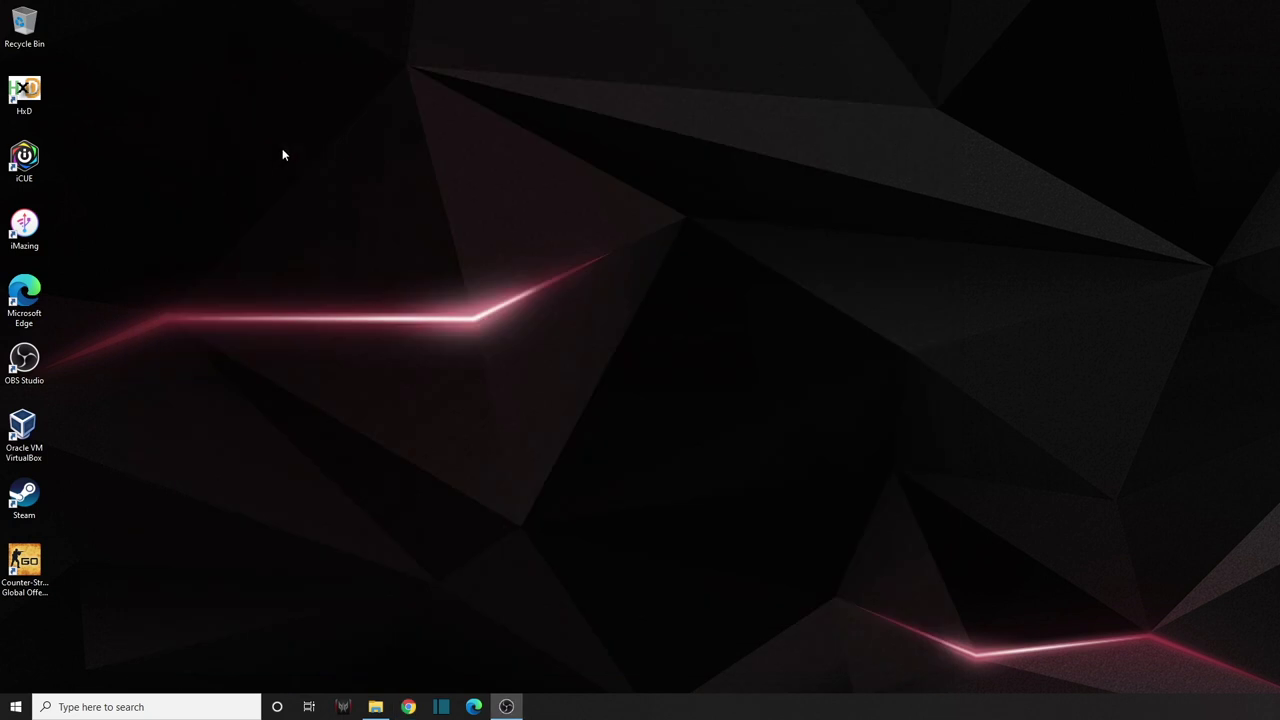
# Launch iMazing, continue the trial, open the iPad's Apps list and select PUBG MOBILE.
pyautogui.click(34, 232)
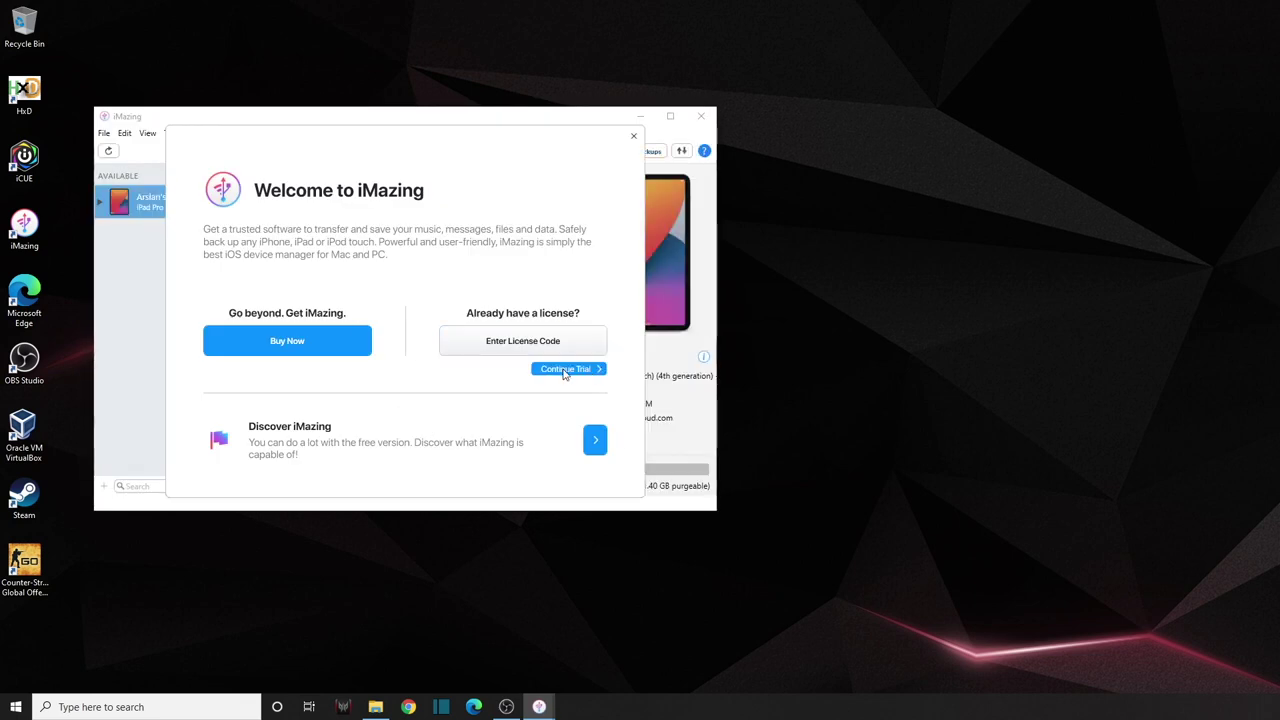
pyautogui.click(581, 376)
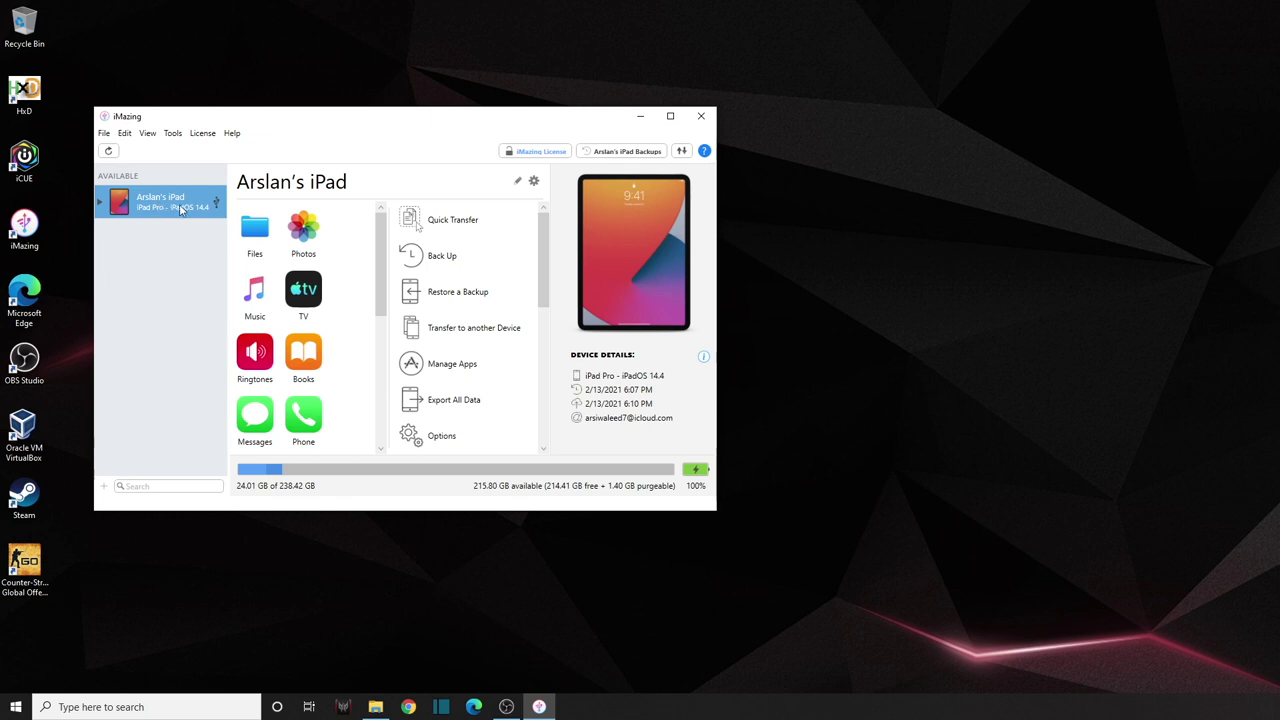
pyautogui.scroll(-1, 285, 341)
pyautogui.scroll(-3, 285, 341)
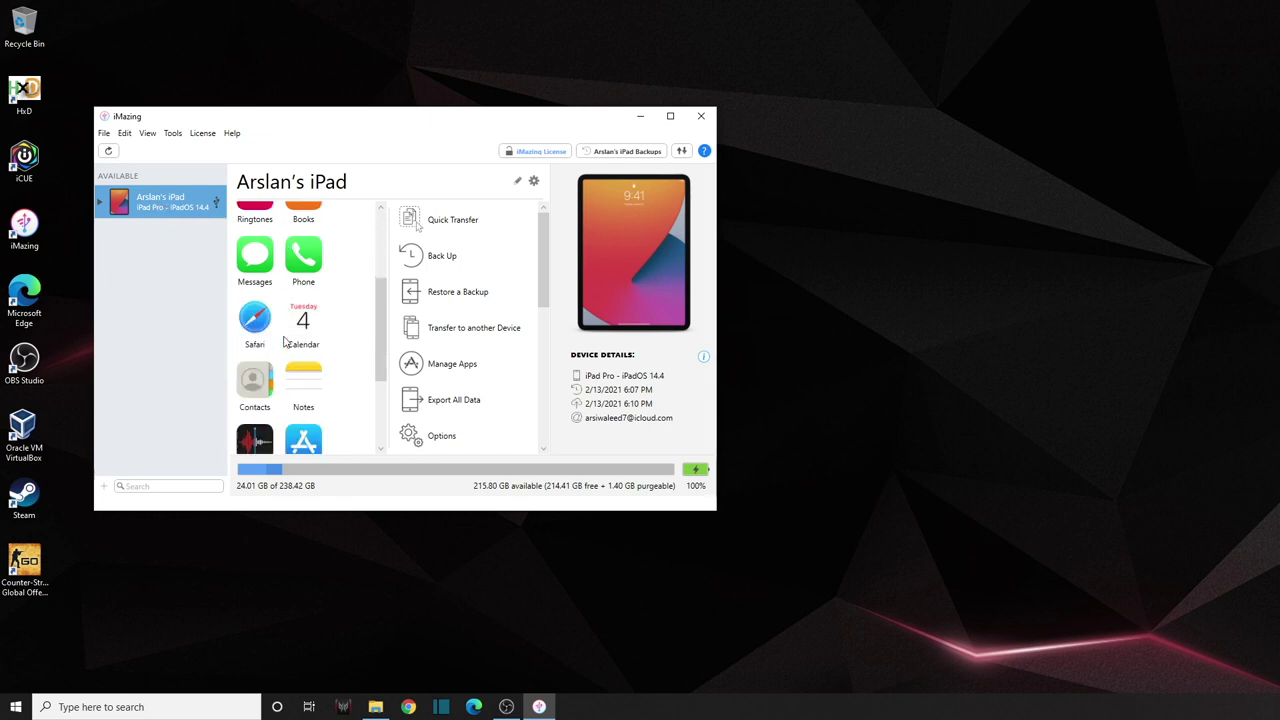
pyautogui.click(295, 298)
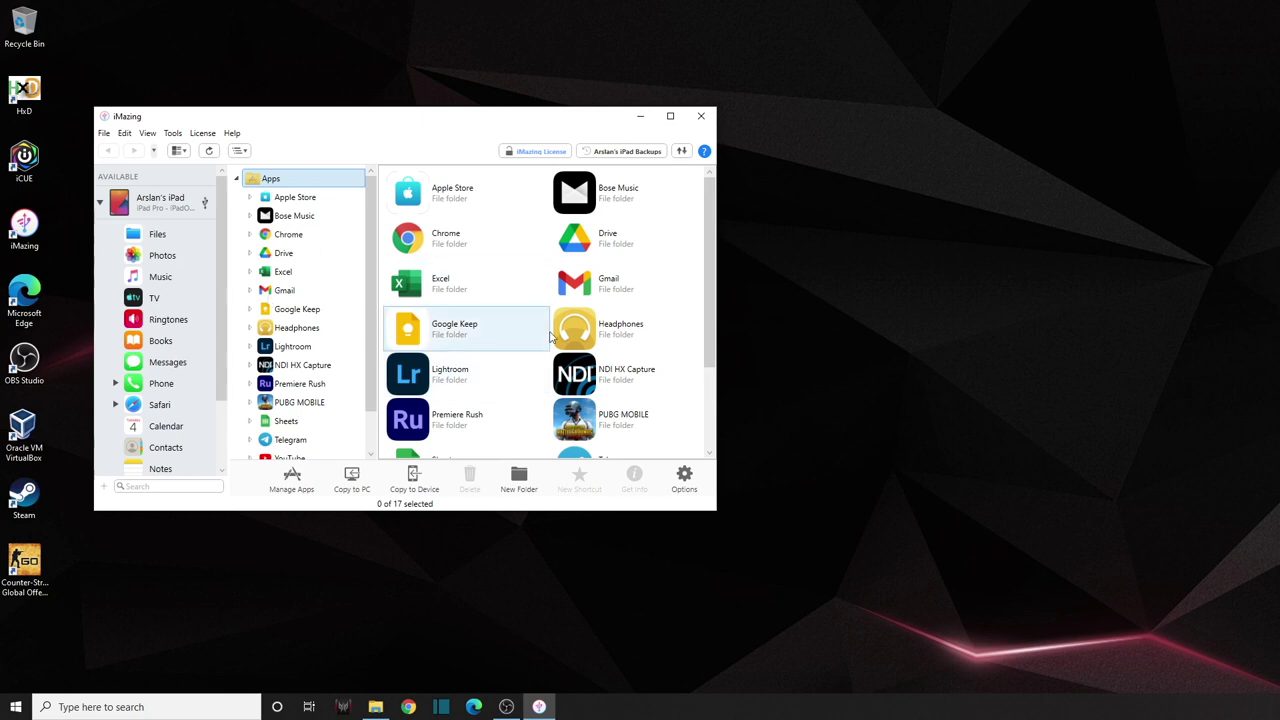
pyautogui.scroll(-3, 548, 337)
pyautogui.scroll(3, 548, 337)
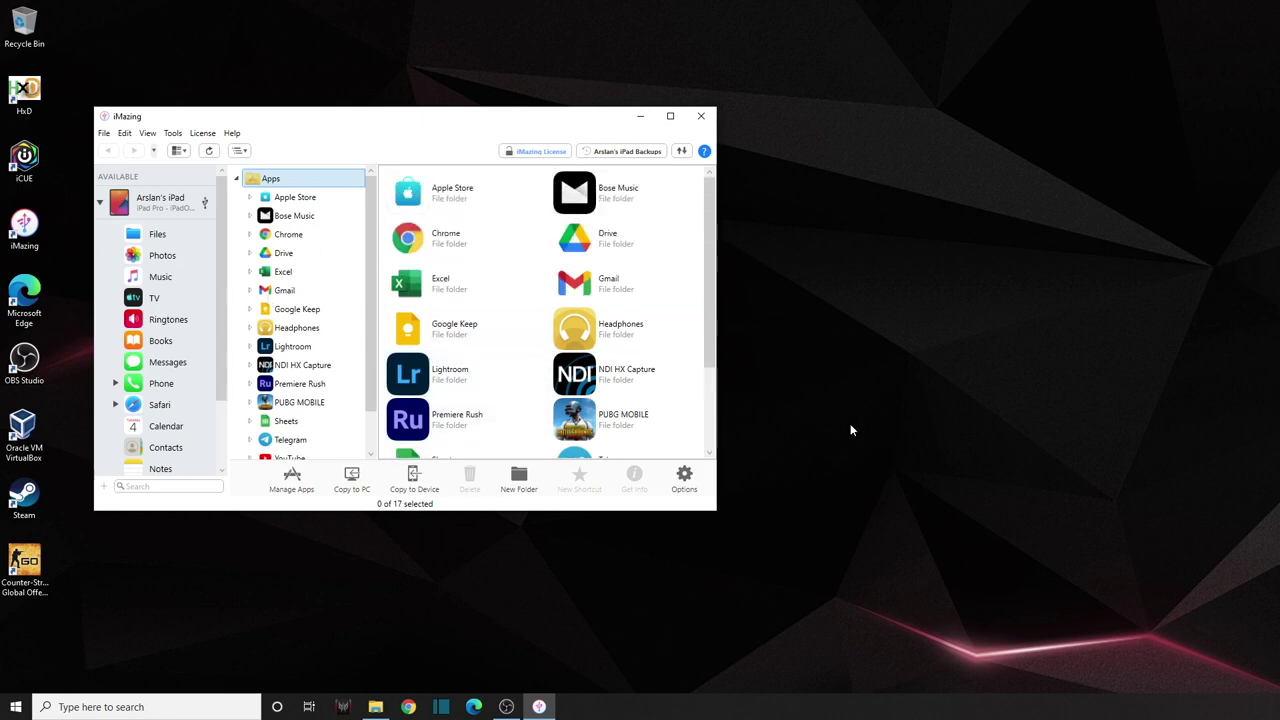
pyautogui.scroll(-2, 650, 400)
pyautogui.click(570, 357)
# Extract PUBG MOBILE to the Desktop, acknowledging the notice and starting the required backup.
pyautogui.rightClick(574, 357)
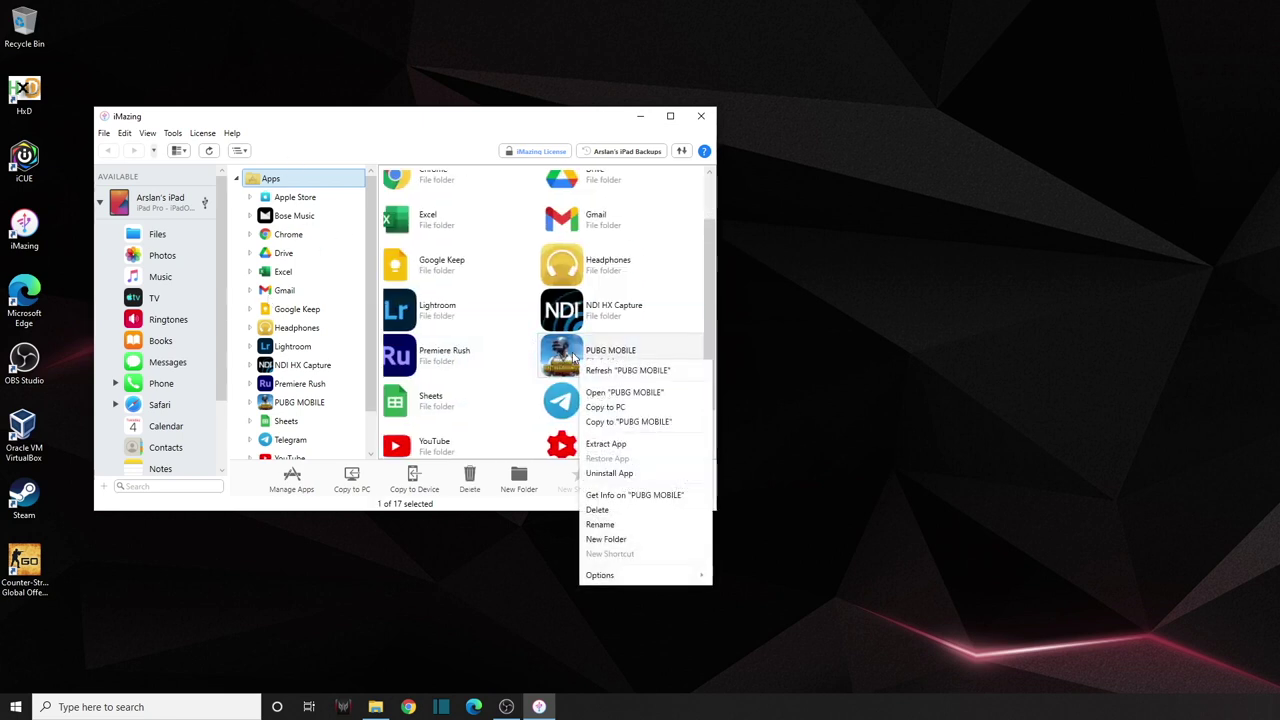
pyautogui.click(622, 446)
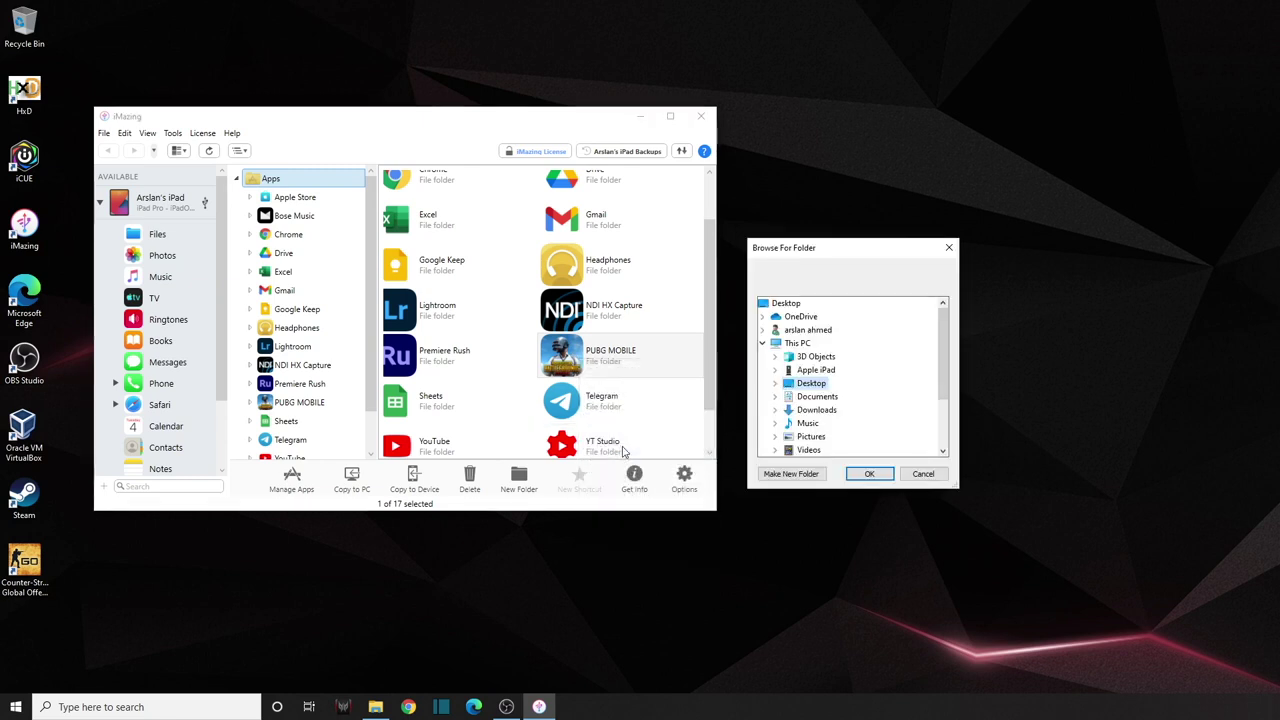
pyautogui.click(869, 473)
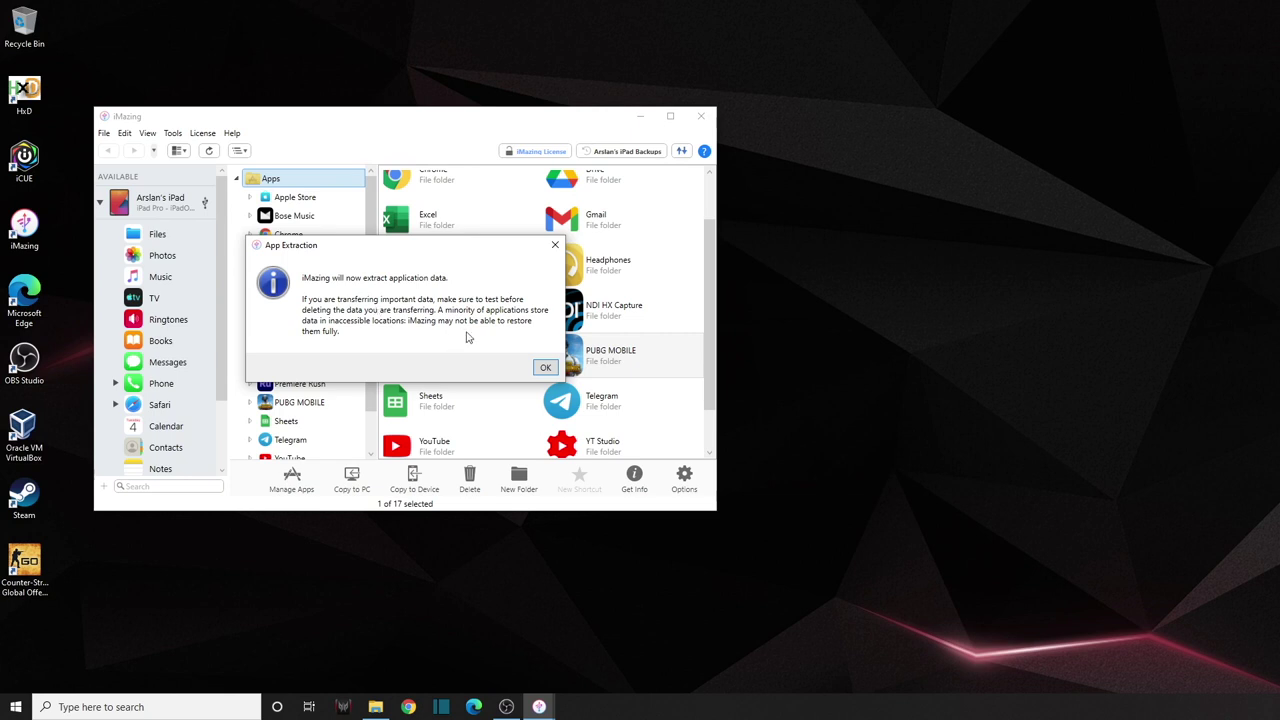
pyautogui.click(545, 367)
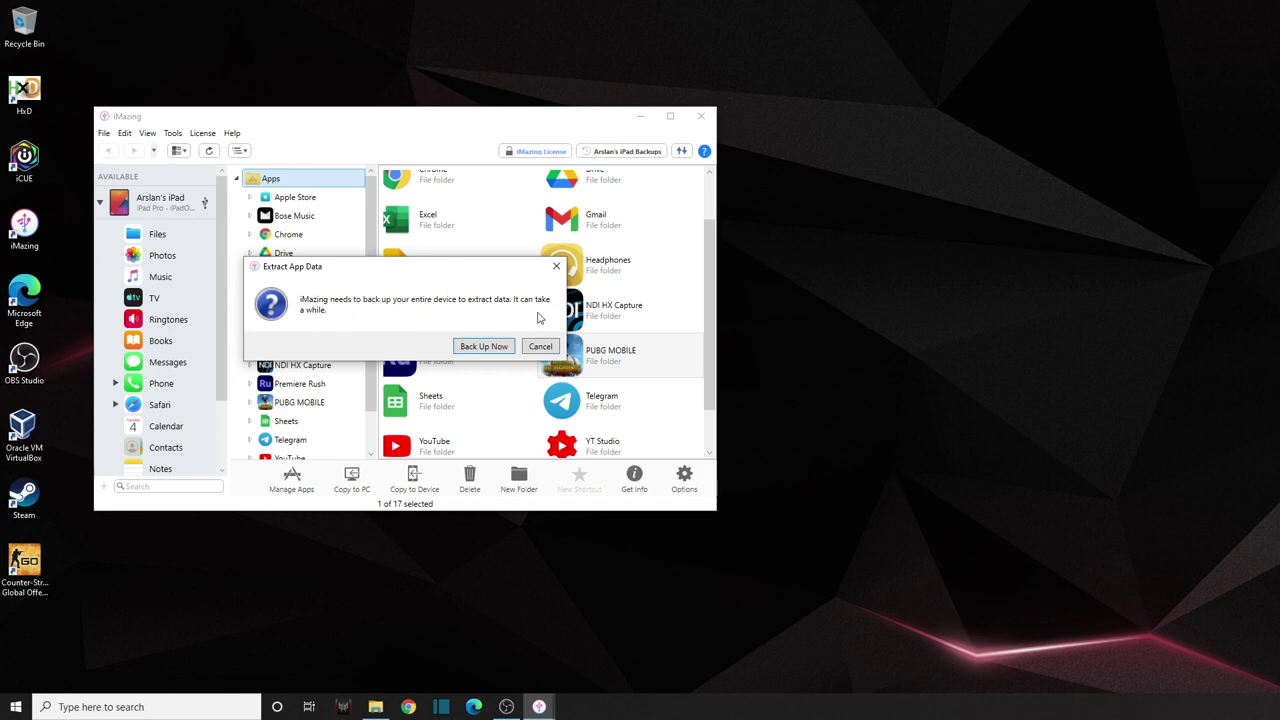
pyautogui.click(493, 347)
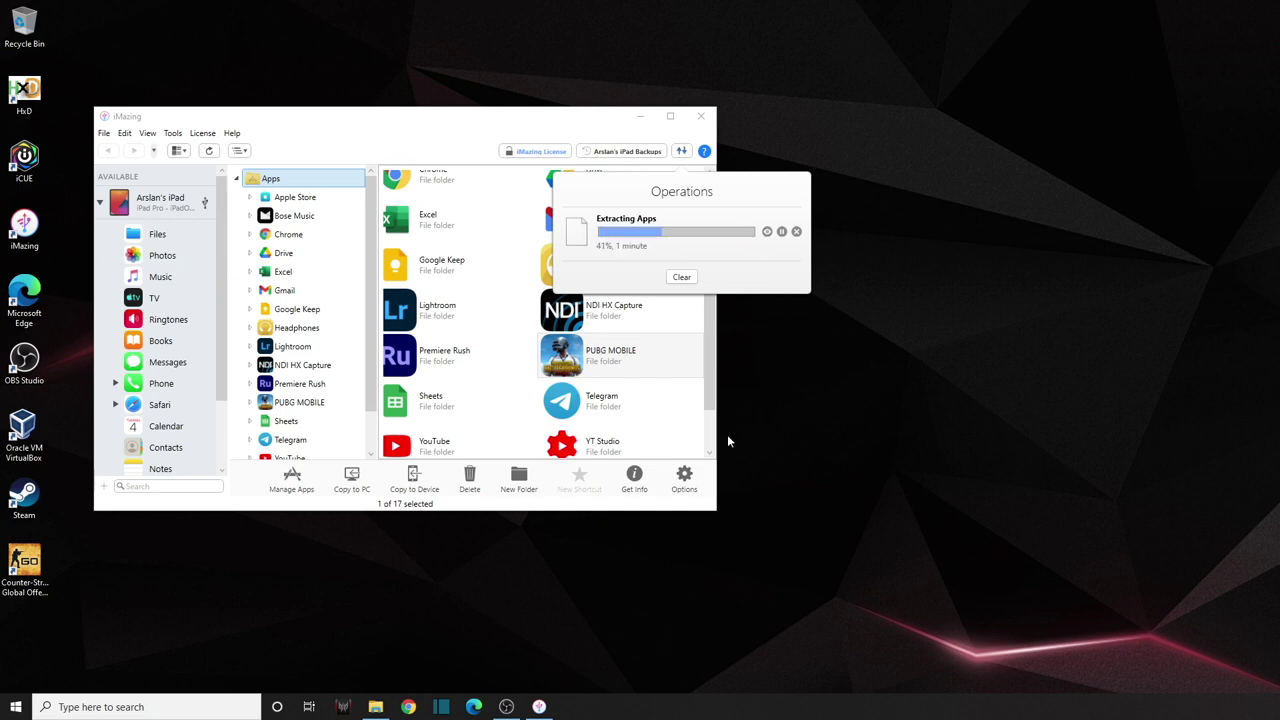
# Rerun Extract App for PUBG MOBILE and dismiss the operations summary.
pyautogui.moveTo(400, 116); pyautogui.dragTo(463, 66)
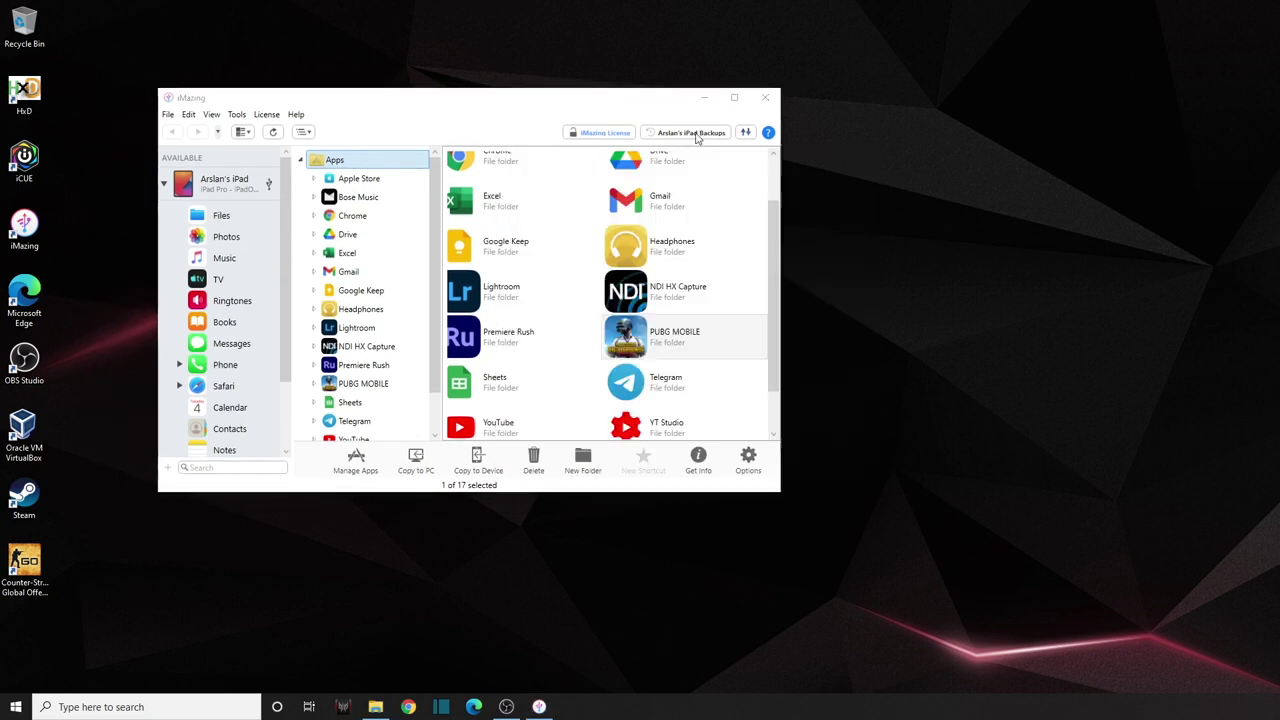
pyautogui.rightClick(625, 290)
pyautogui.click(686, 346)
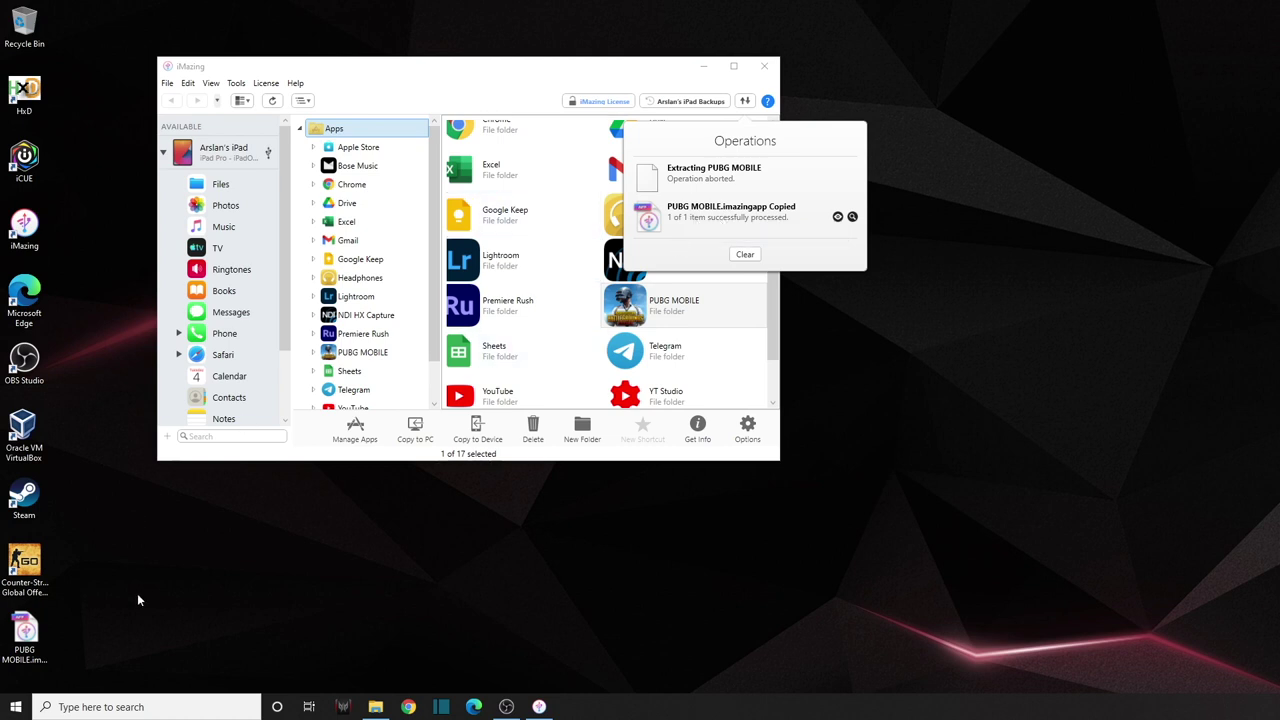
pyautogui.click(140, 620)
# Try opening PUBG MOBILE.imazingapp, dismiss the already-running warning, and move the file below iMazing.
pyautogui.click(24, 640)
pyautogui.doubleClick(24, 640)
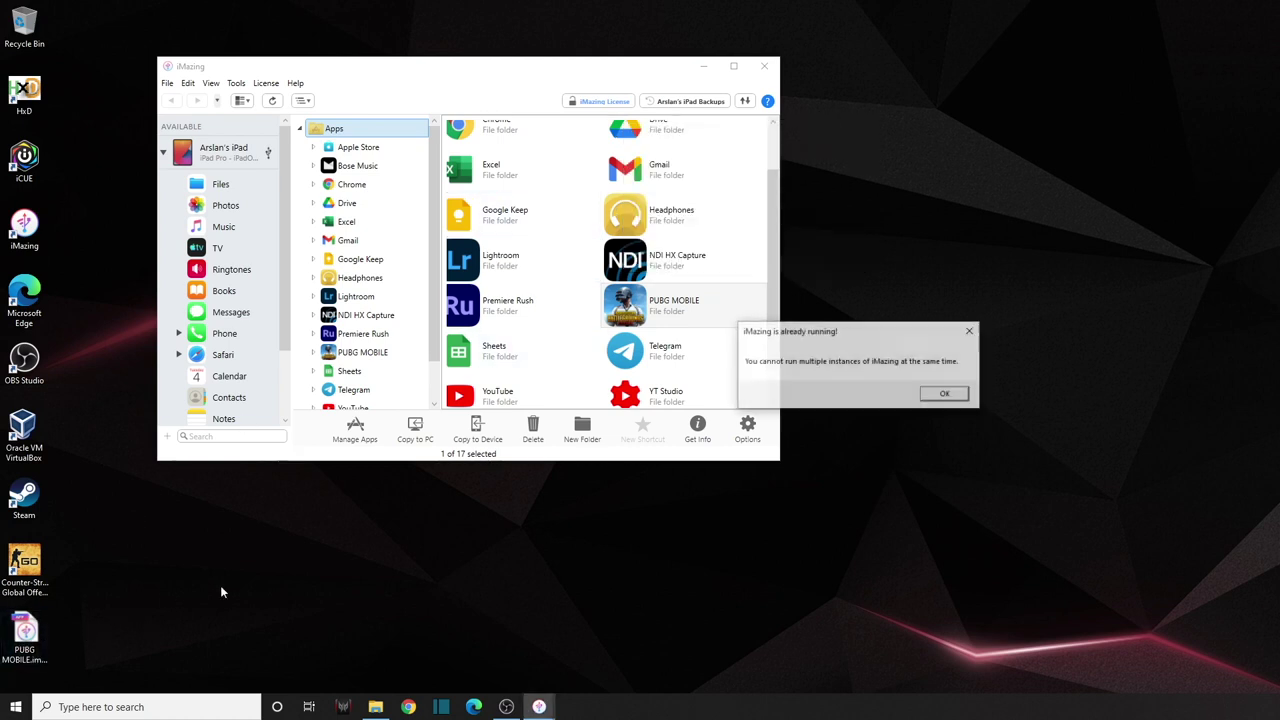
pyautogui.click(969, 331)
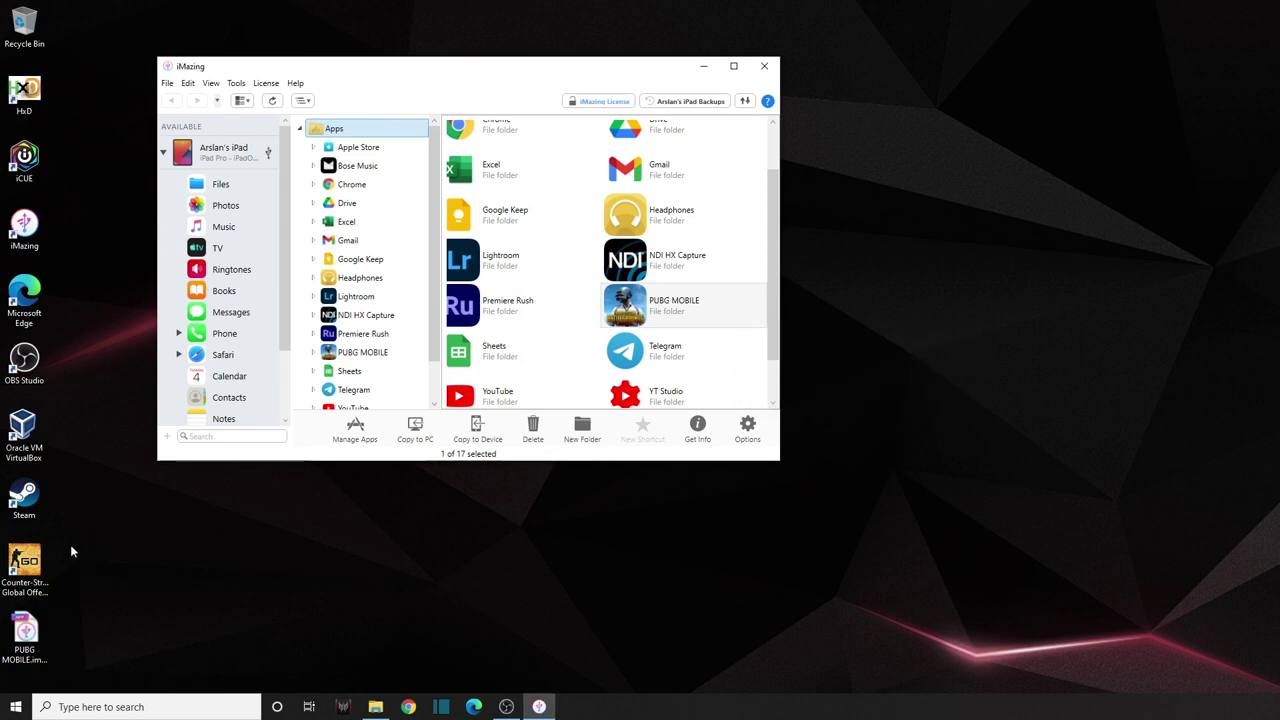
pyautogui.moveTo(24, 632); pyautogui.dragTo(391, 533)
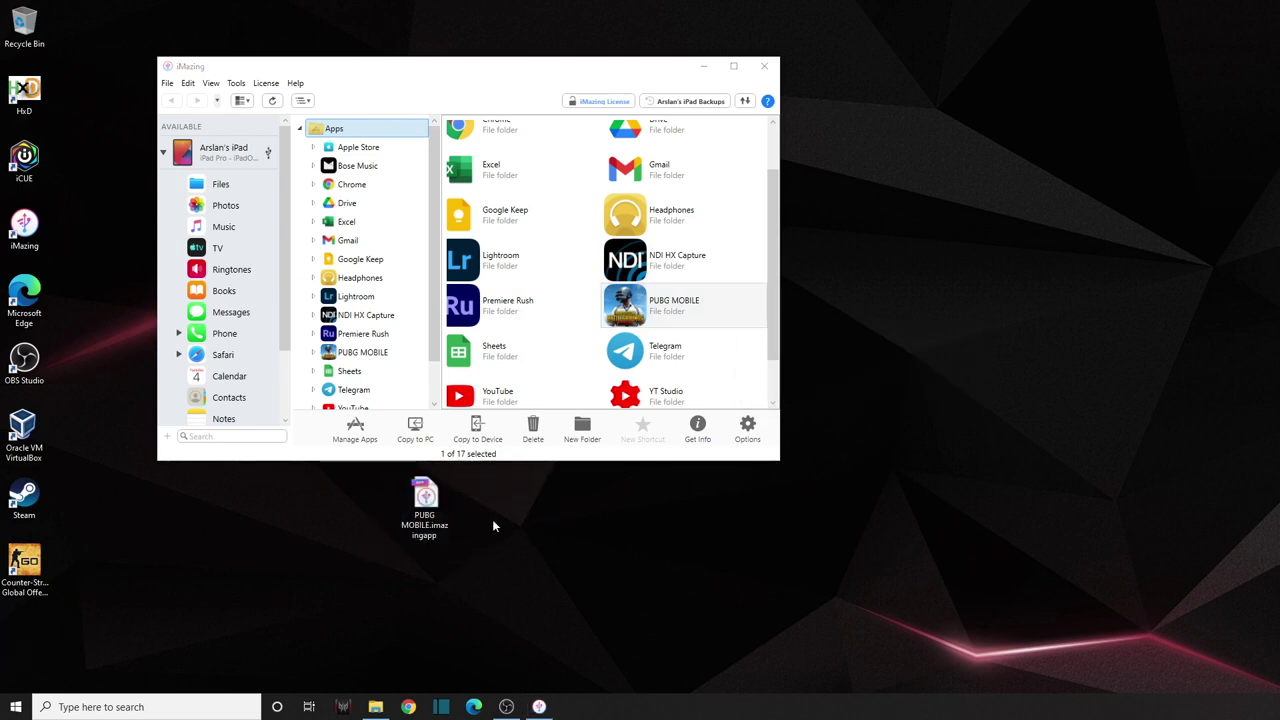
# Rename PUBG MOBILE.imazingapp to PUBG MOBILE.rar, accept the extension warning, and open it in WinRAR.
pyautogui.rightClick(424, 516)
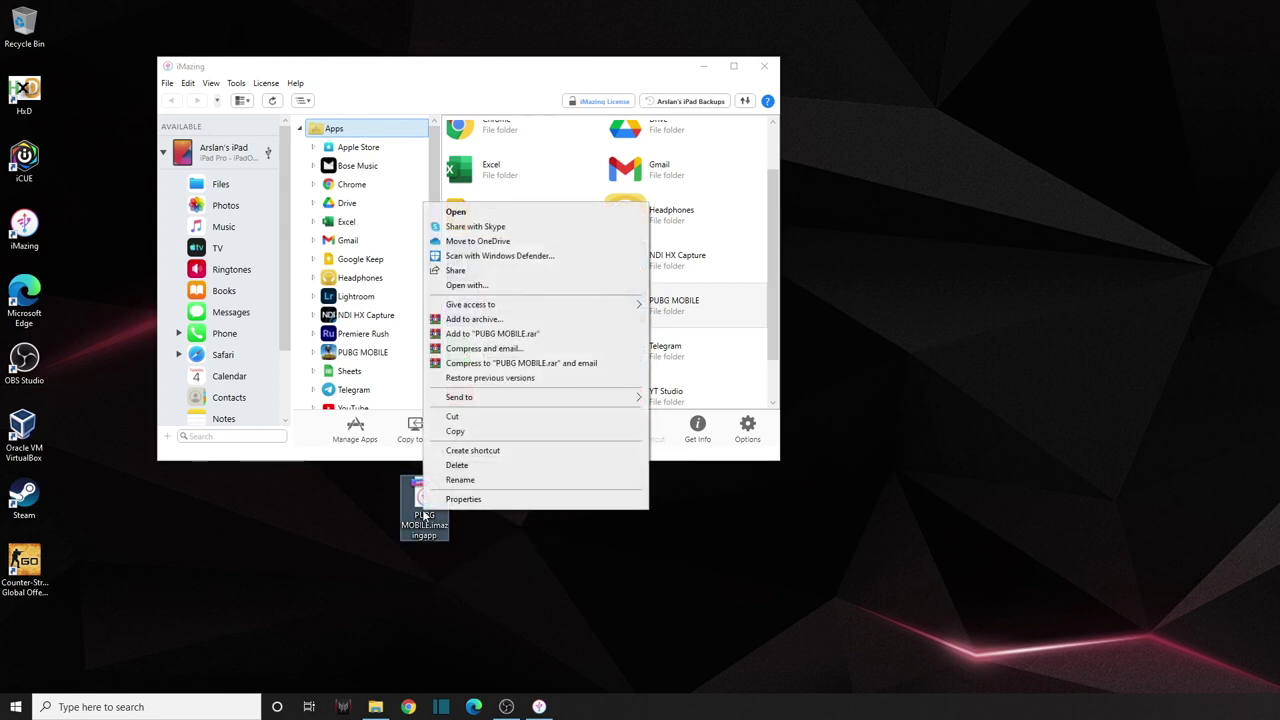
pyautogui.click(477, 484)
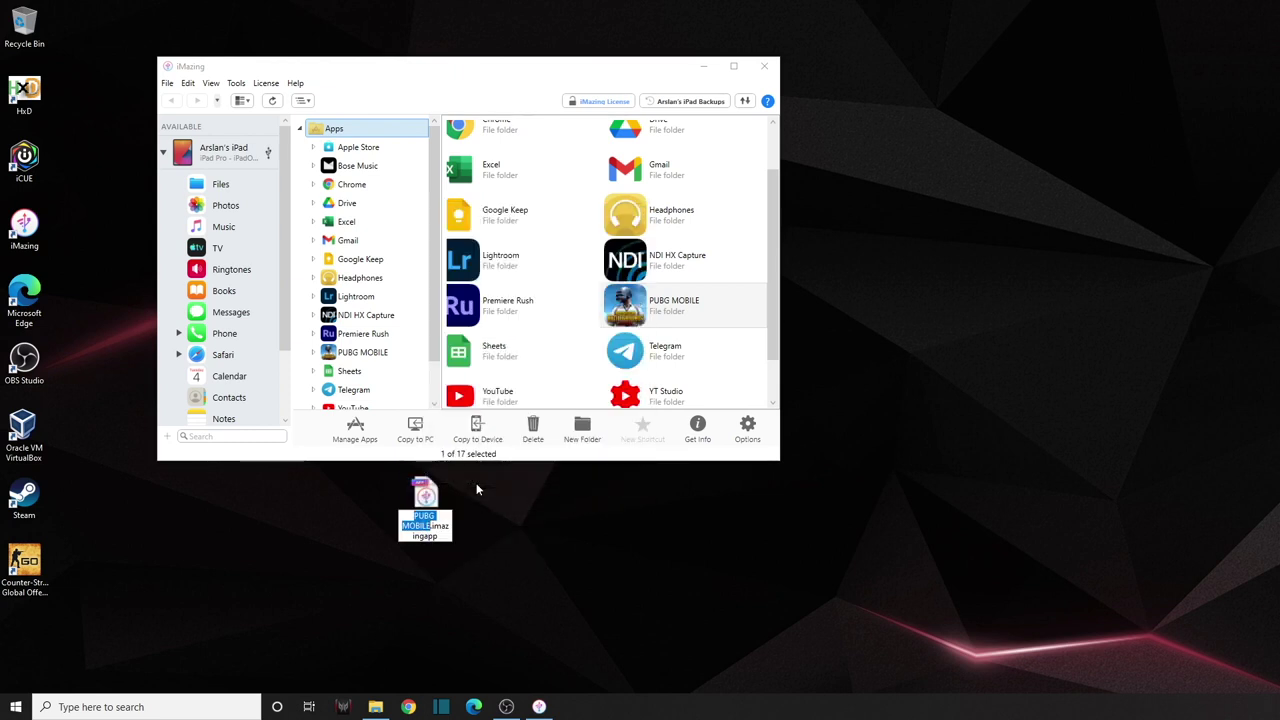
pyautogui.click(441, 535)
pyautogui.press('BackSpace')
pyautogui.press('BackSpace')
pyautogui.press('Return')
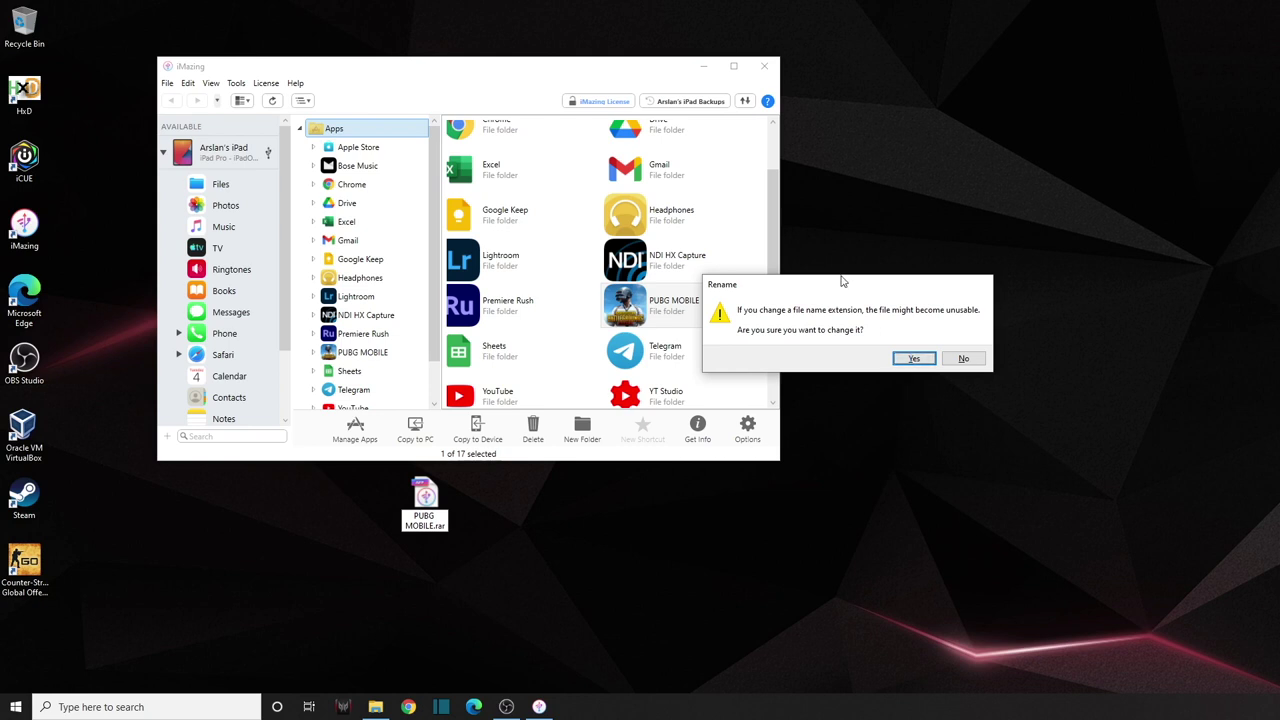
pyautogui.moveTo(842, 287); pyautogui.dragTo(430, 319)
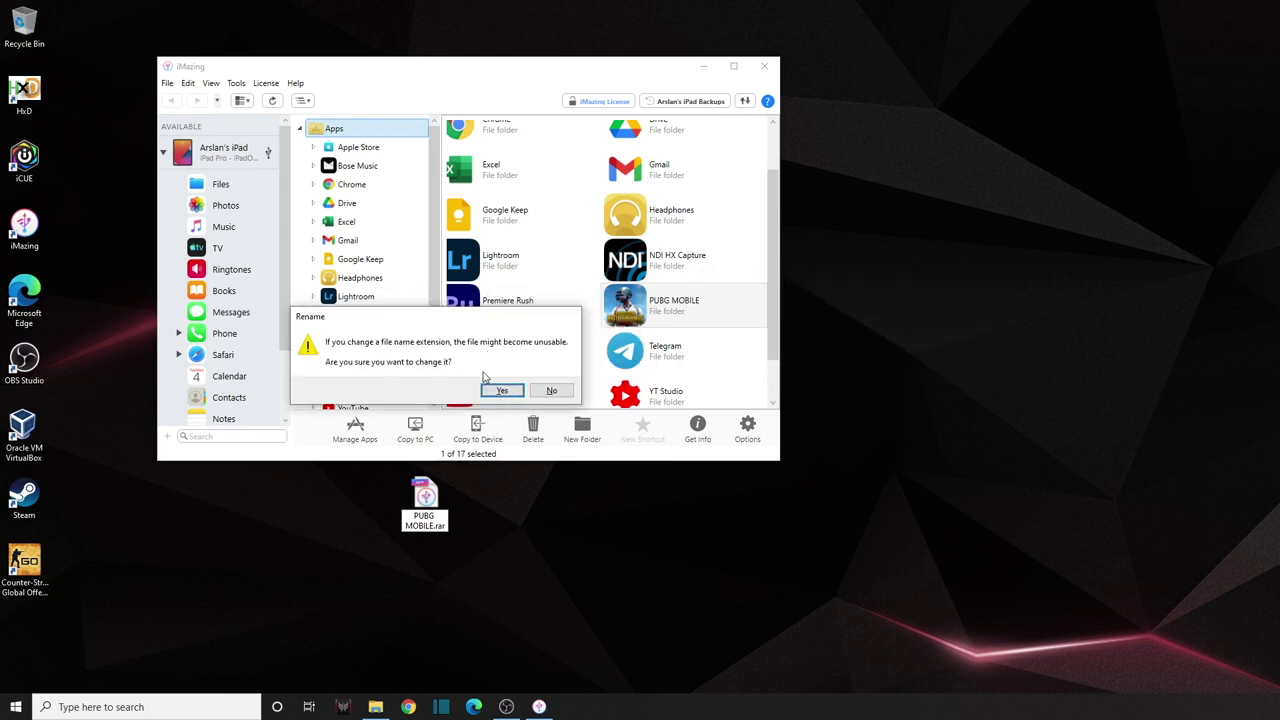
pyautogui.click(507, 391)
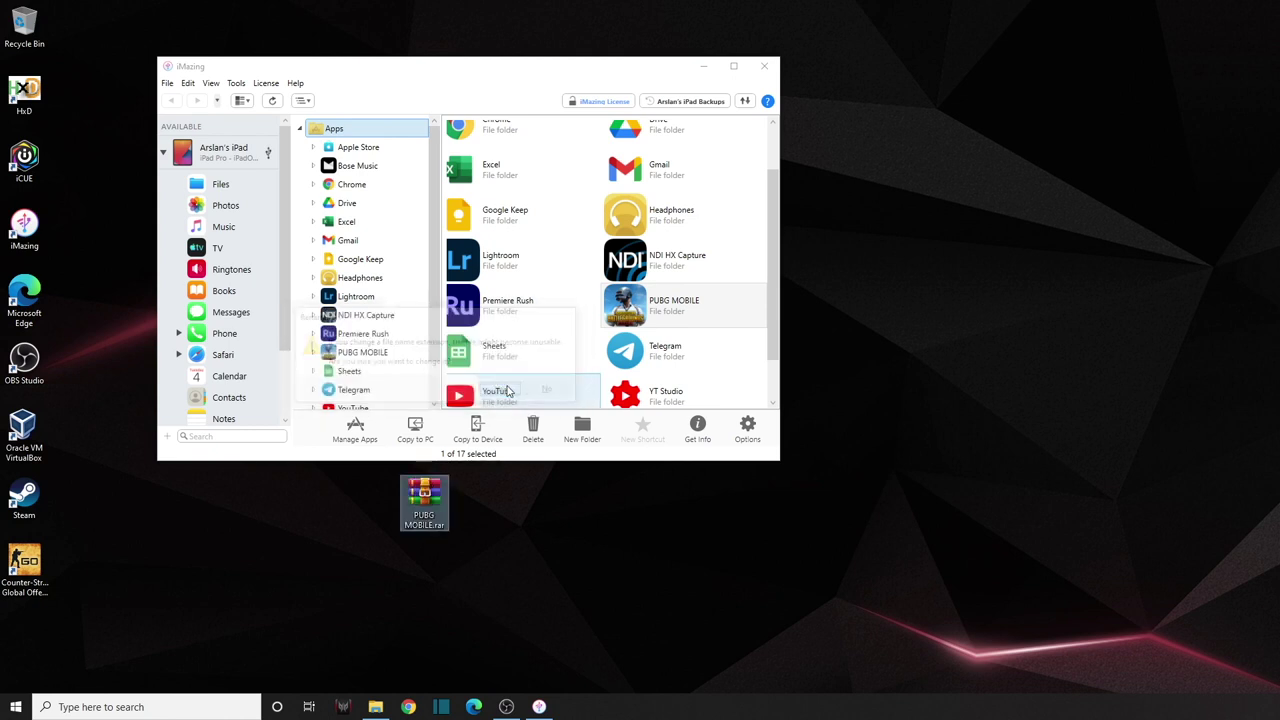
pyautogui.click(505, 508)
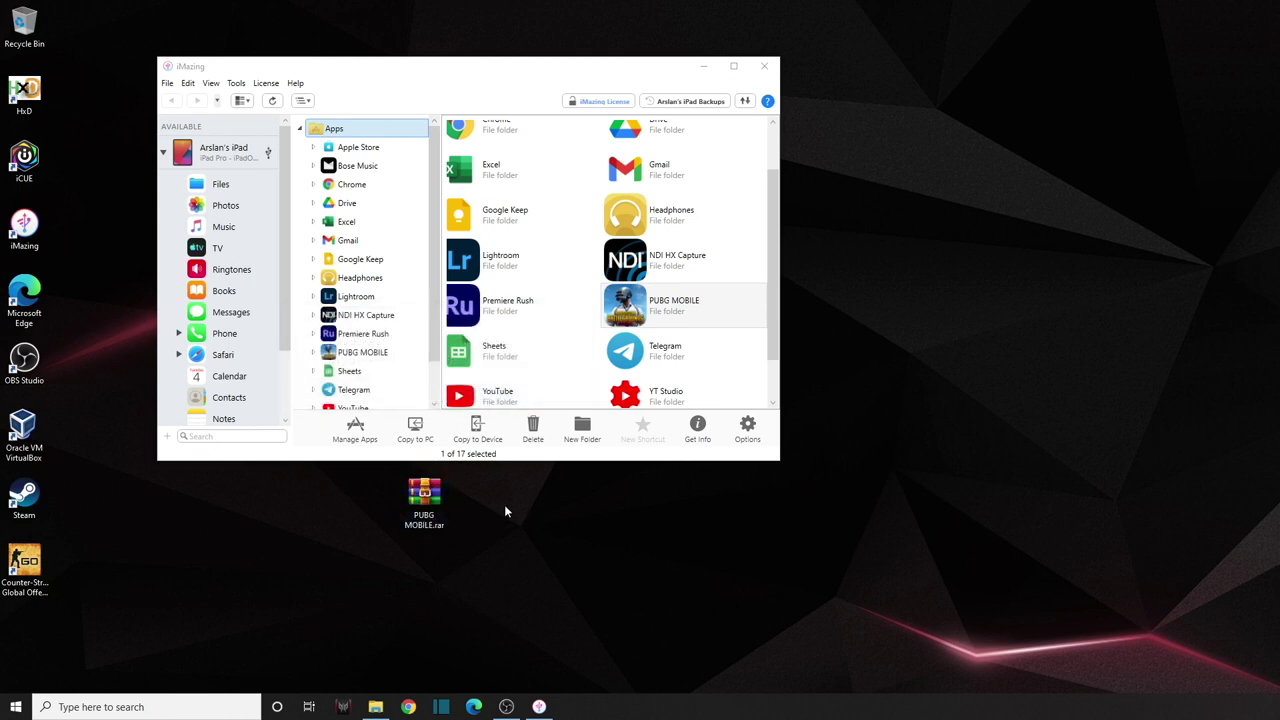
pyautogui.doubleClick(424, 497)
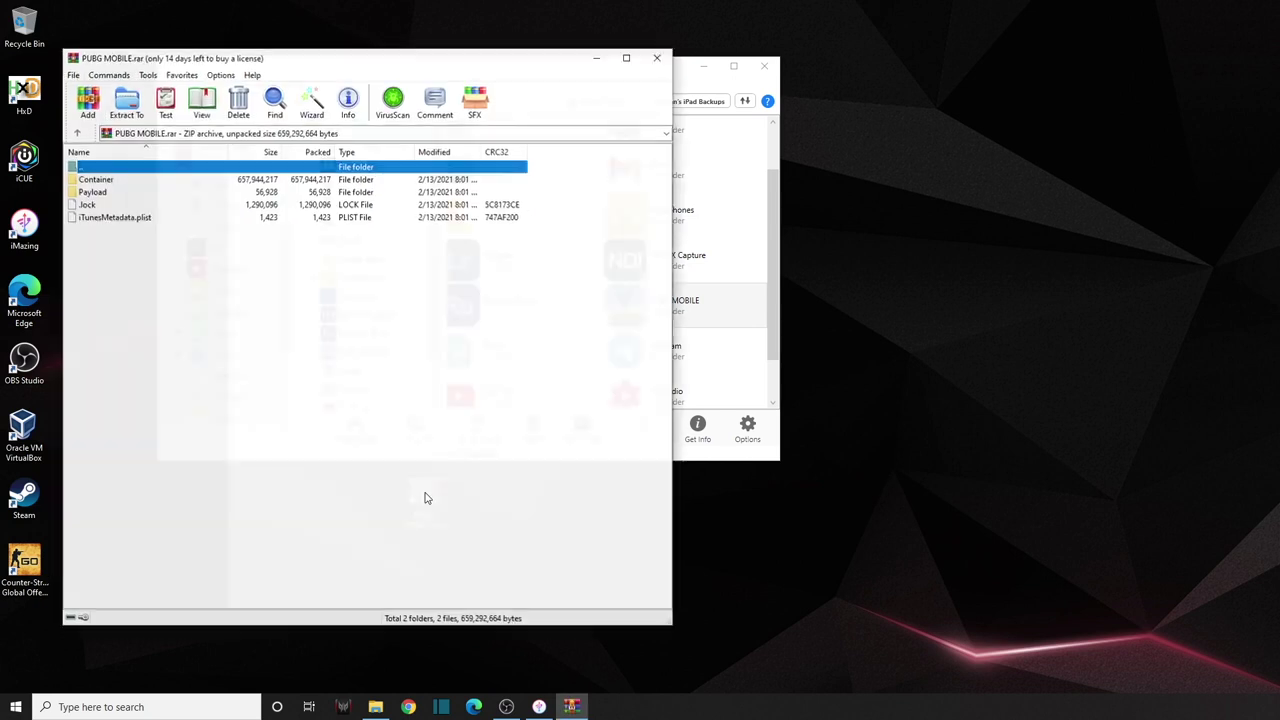
# Browse the archive through Container\Documents\ShadowTrackerExtra\Saved into the SaveGames folder.
pyautogui.doubleClick(90, 180)
pyautogui.doubleClick(114, 181)
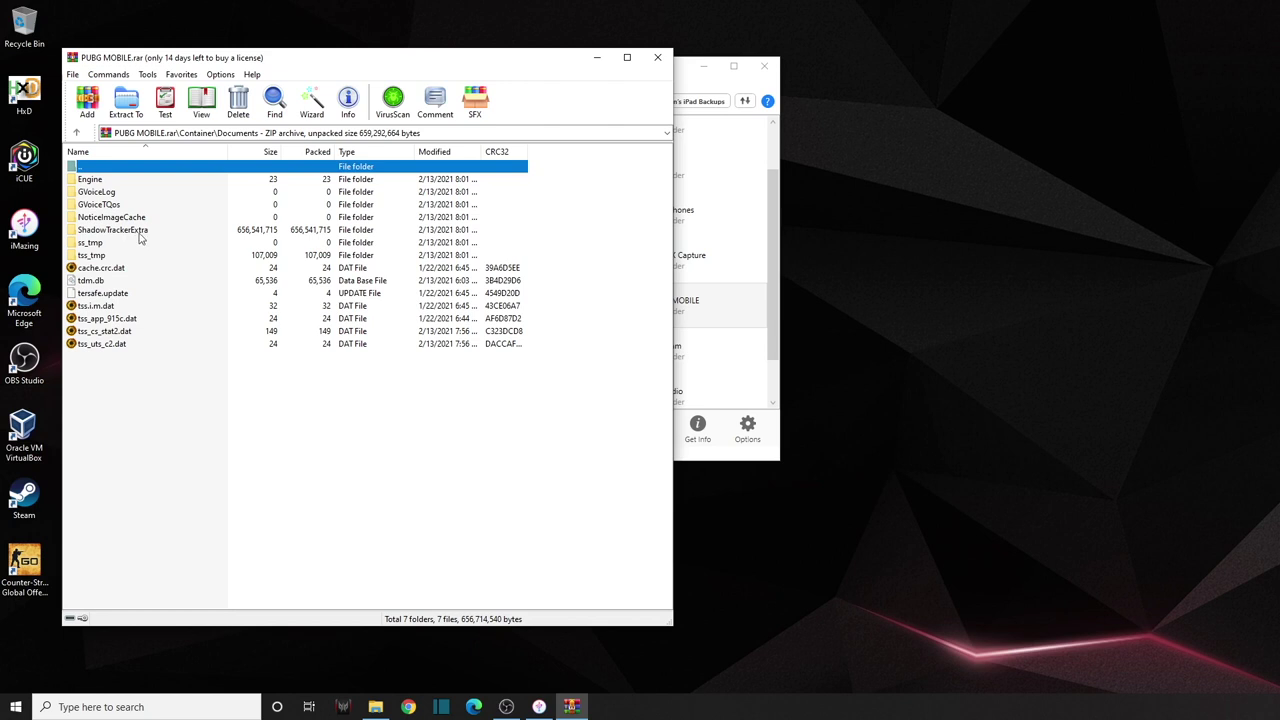
pyautogui.doubleClick(116, 230)
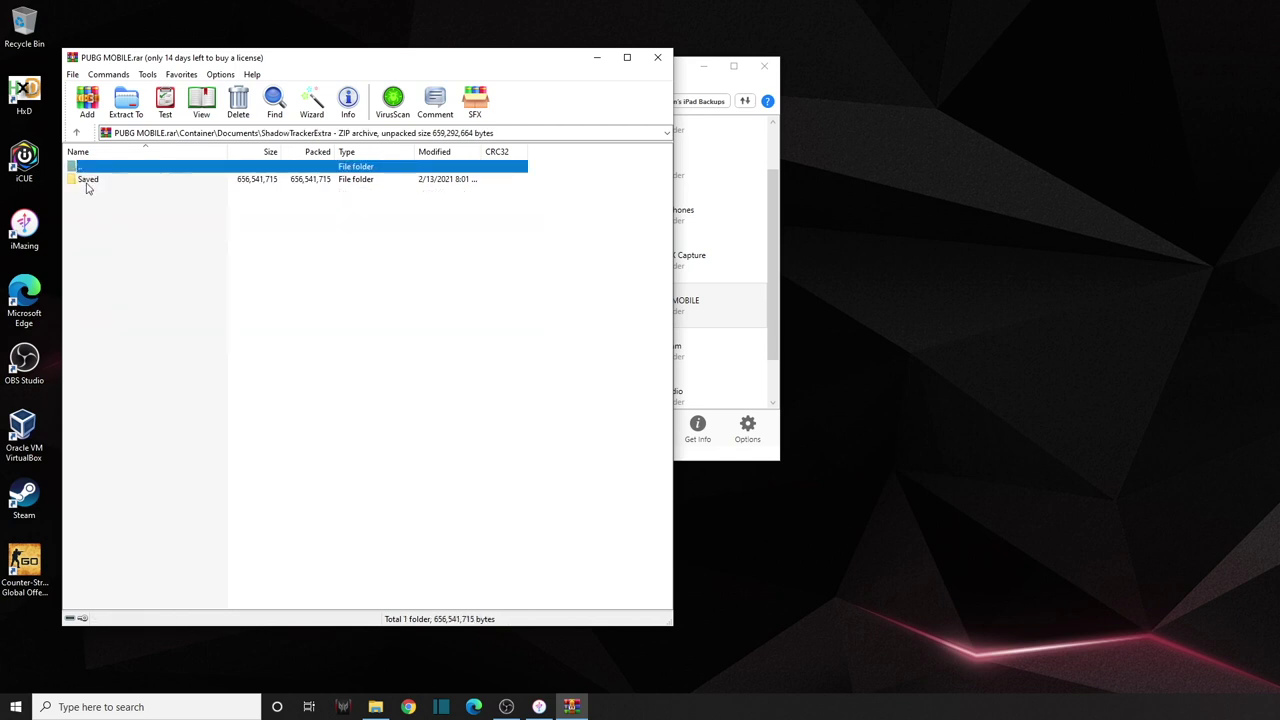
pyautogui.doubleClick(87, 182)
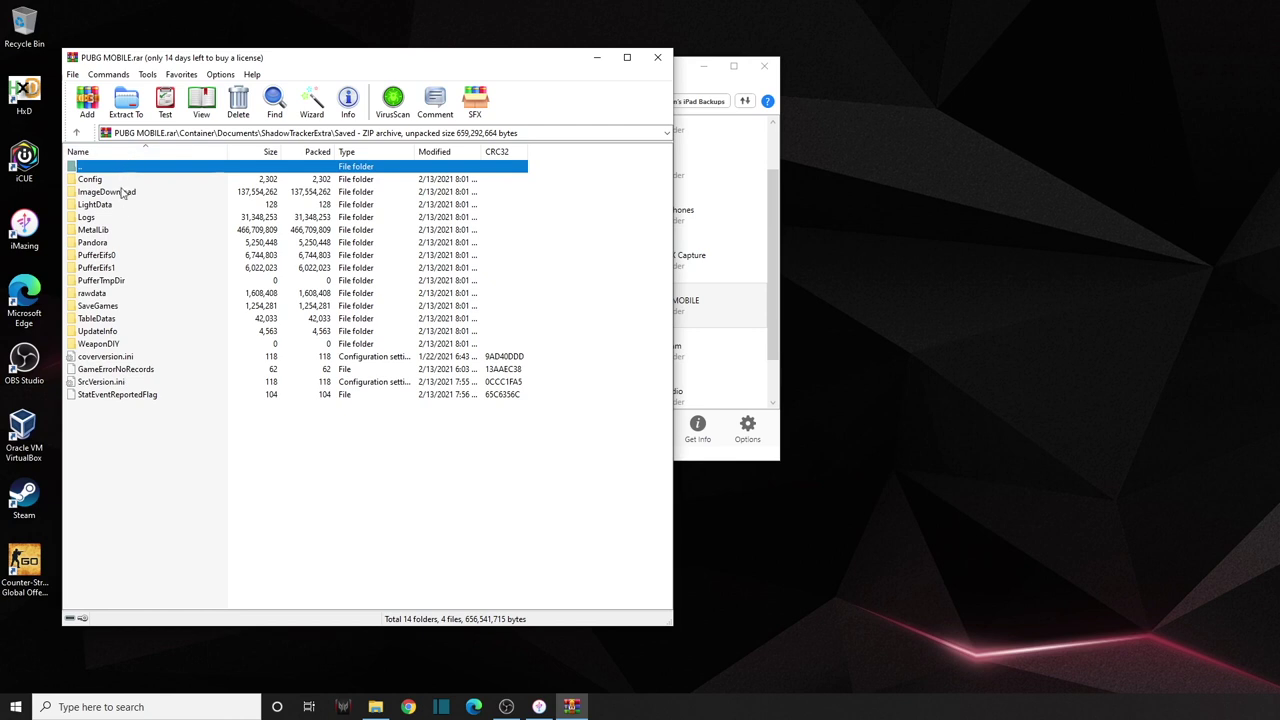
pyautogui.click(100, 308)
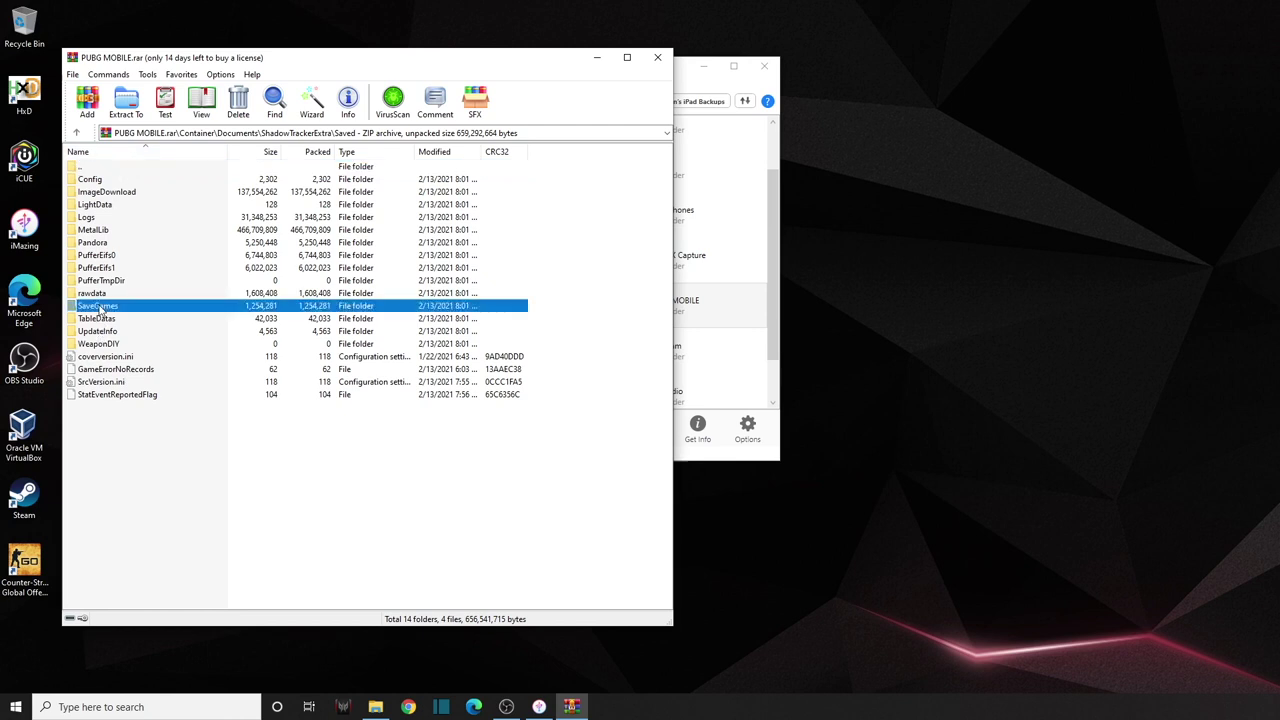
pyautogui.doubleClick(100, 306)
# Scroll down the SaveGames listing and select Active.sav.
pyautogui.scroll(-2, 178, 408)
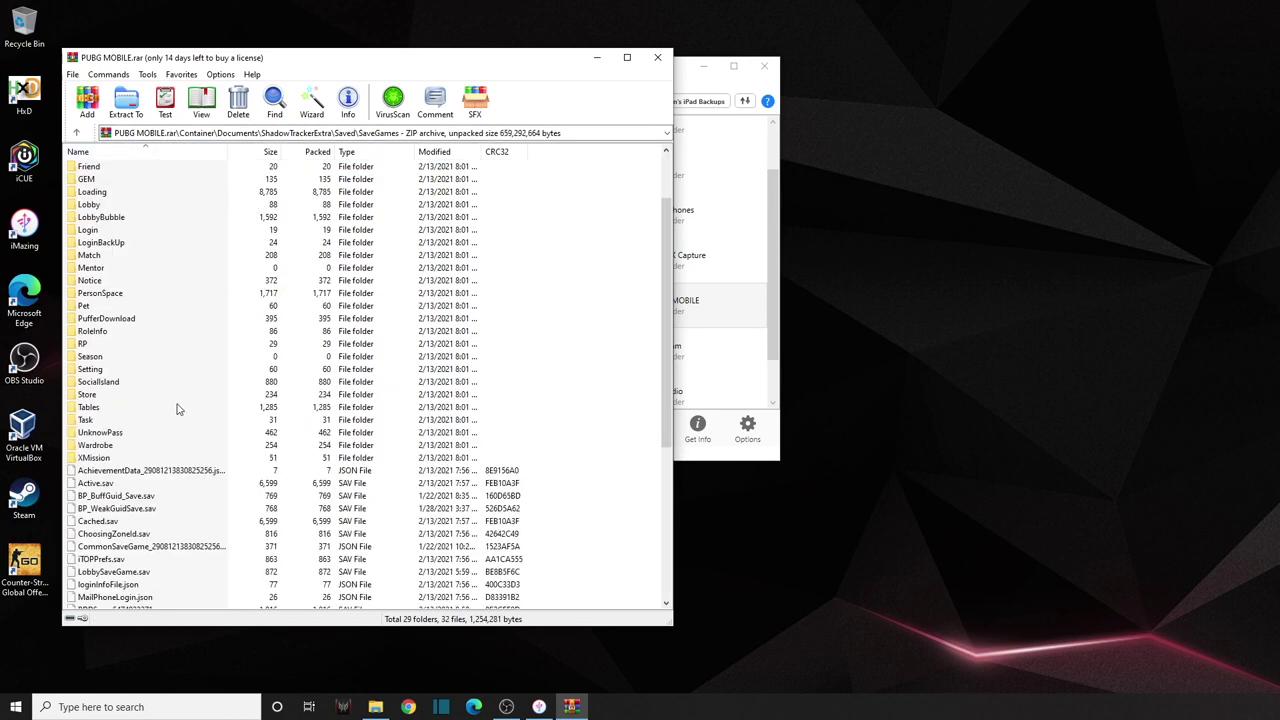
pyautogui.scroll(-1, 178, 408)
pyautogui.click(105, 446)
# Extract Active.sav from the archive onto the desktop and open it in HxD.
pyautogui.moveTo(225, 60); pyautogui.dragTo(520, 18)
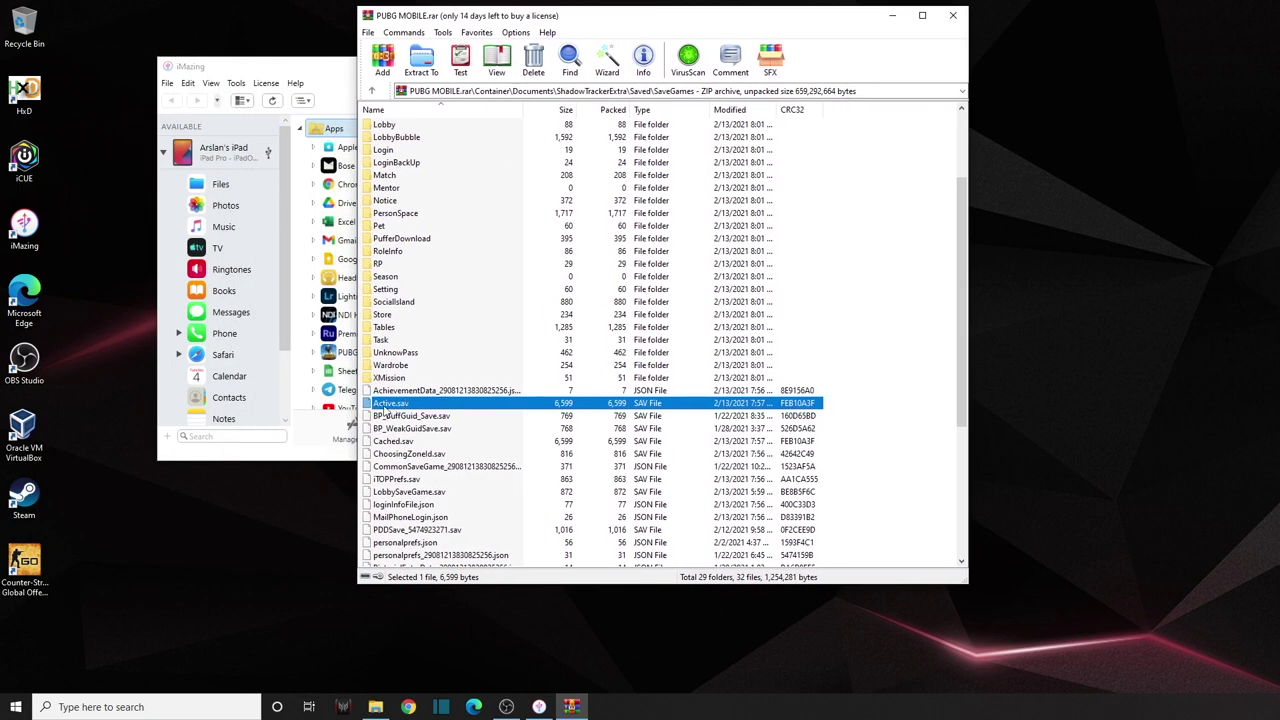
pyautogui.moveTo(390, 405); pyautogui.dragTo(213, 518)
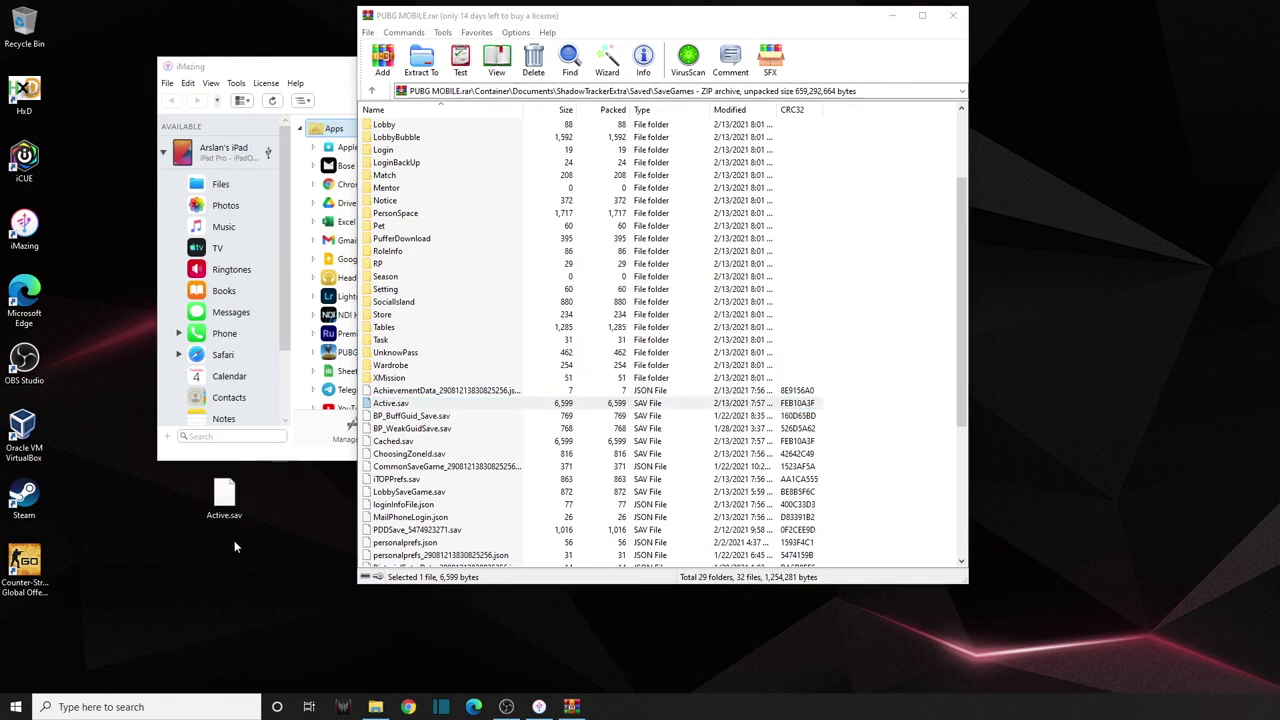
pyautogui.click(216, 516)
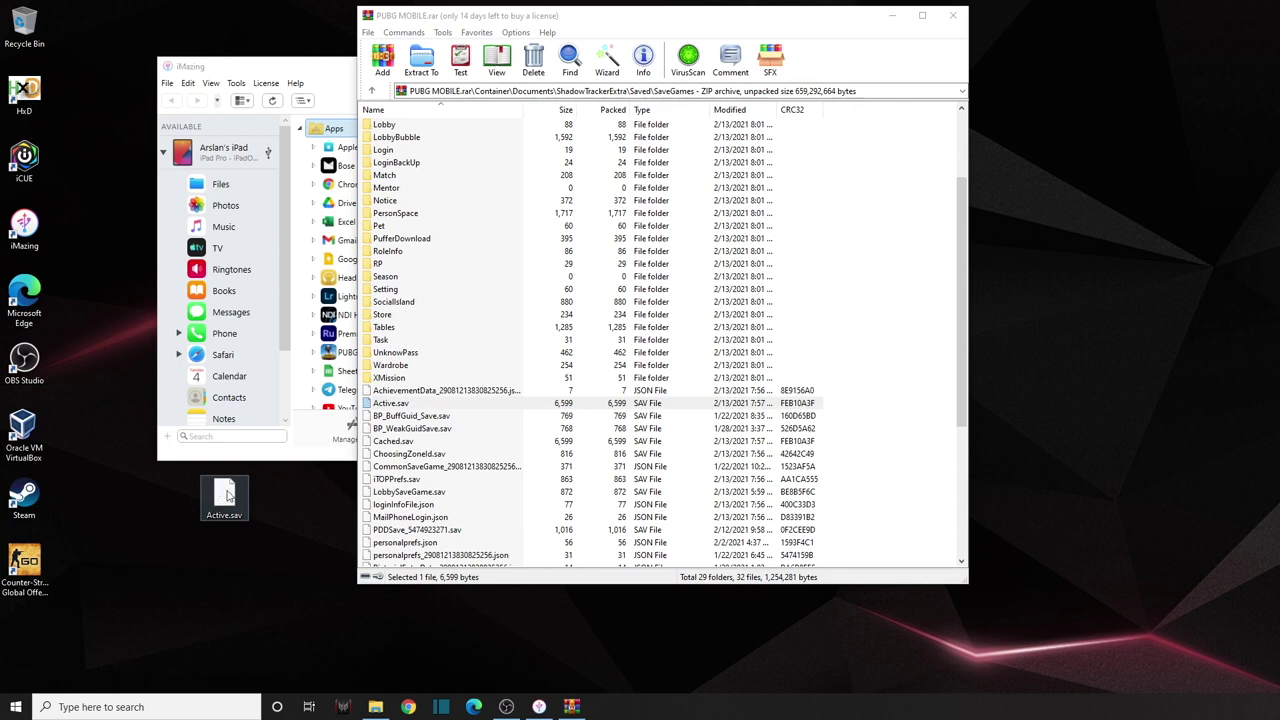
pyautogui.moveTo(190, 410); pyautogui.dragTo(27, 97)
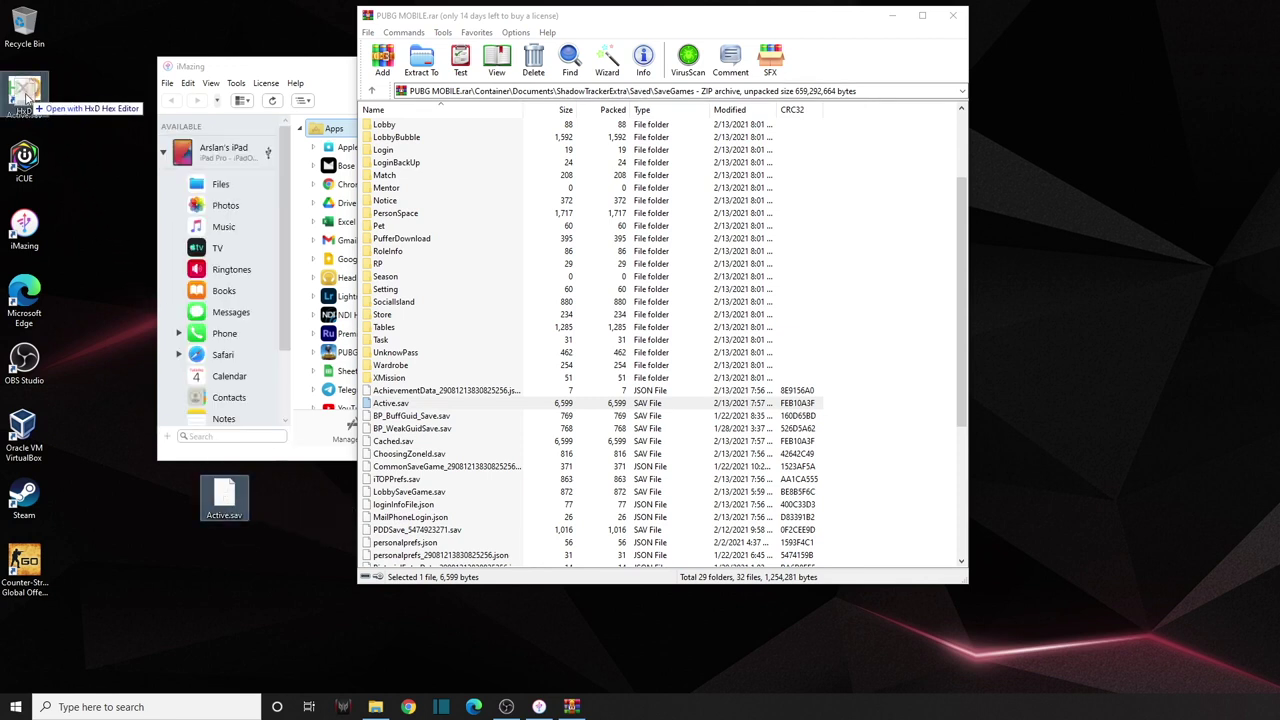
pyautogui.moveTo(27, 97); pyautogui.dragTo(33, 90)
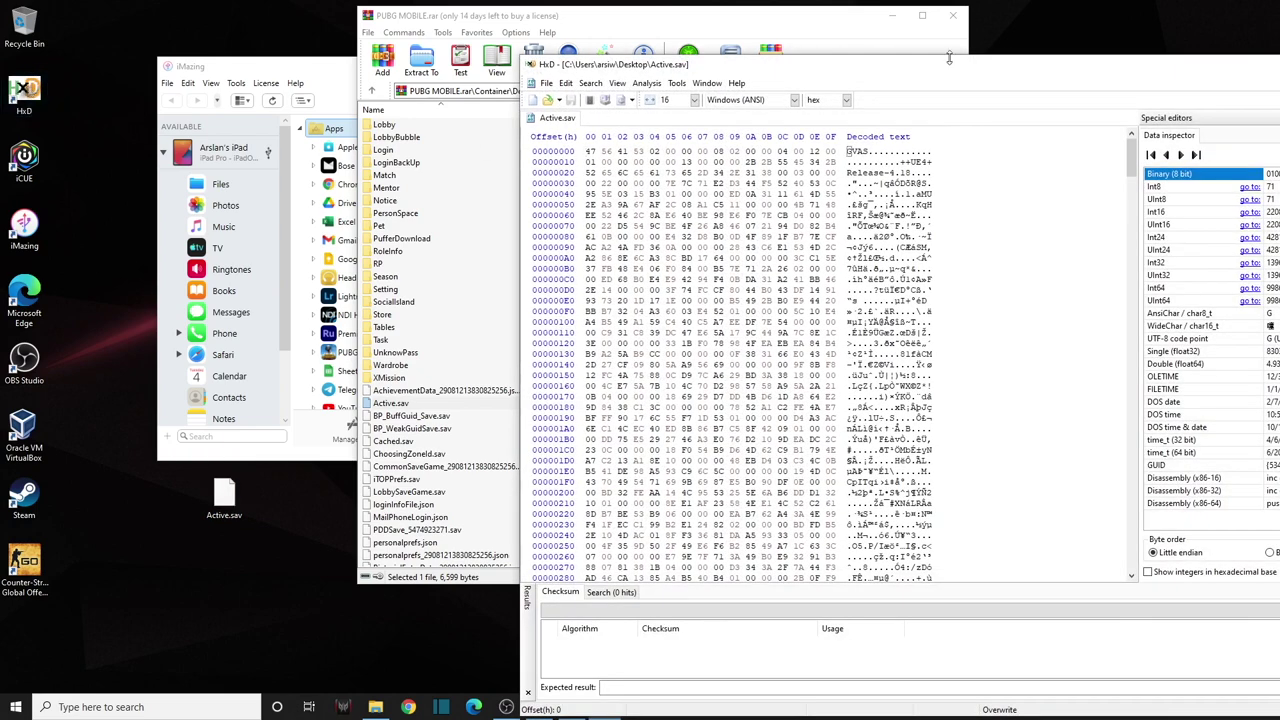
# Search all of Active.sav for the text FPS, with search direction All.
pyautogui.moveTo(797, 115); pyautogui.dragTo(527, 30)
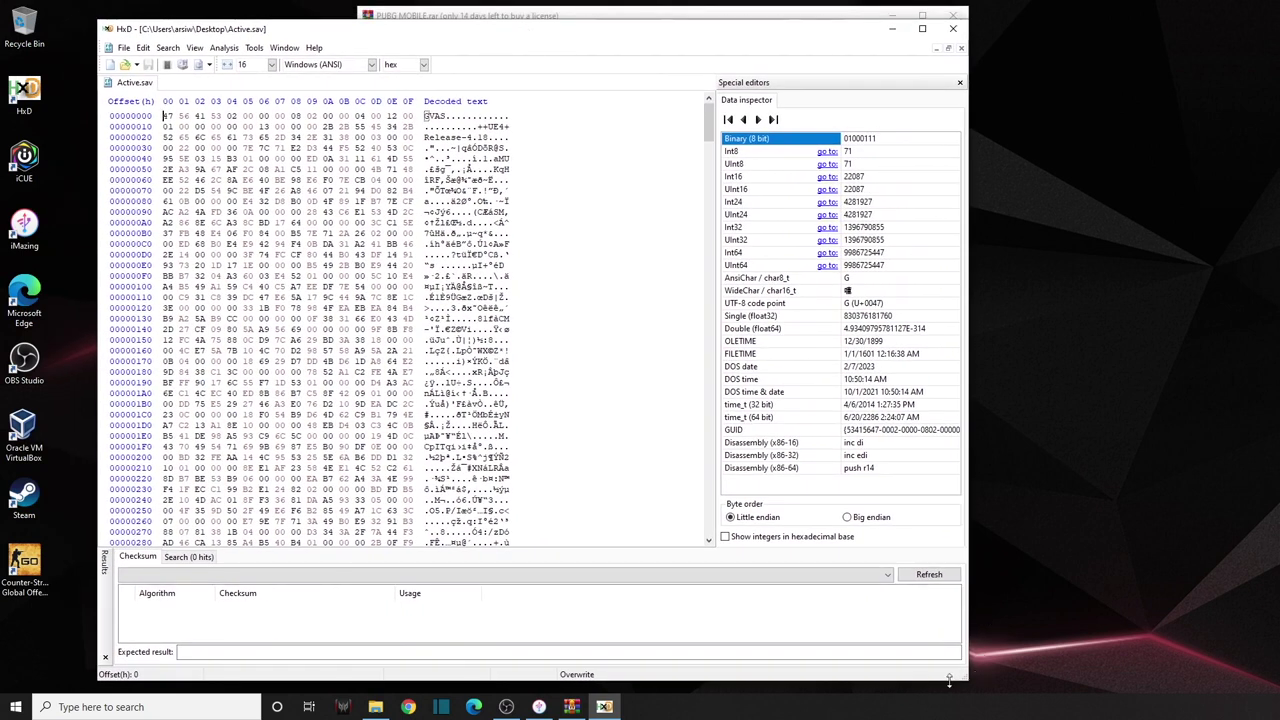
pyautogui.moveTo(966, 680); pyautogui.dragTo(899, 521)
pyautogui.moveTo(517, 46); pyautogui.dragTo(489, 88)
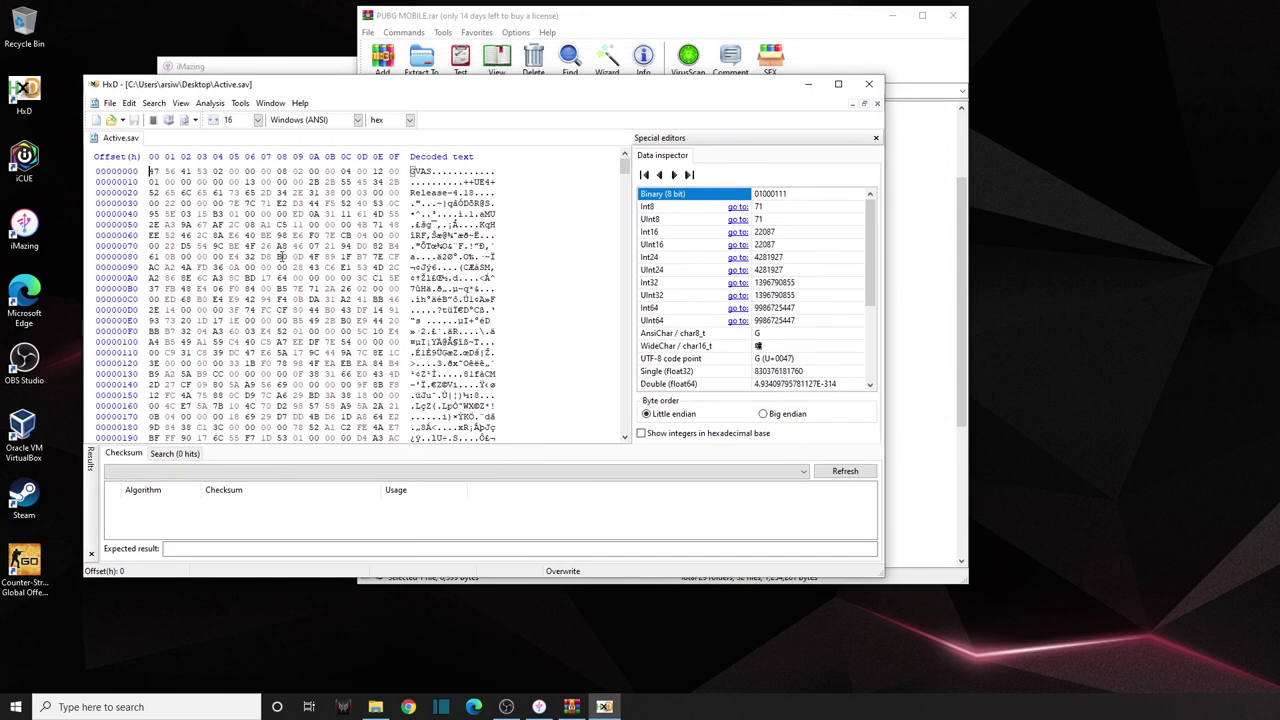
pyautogui.click(153, 103)
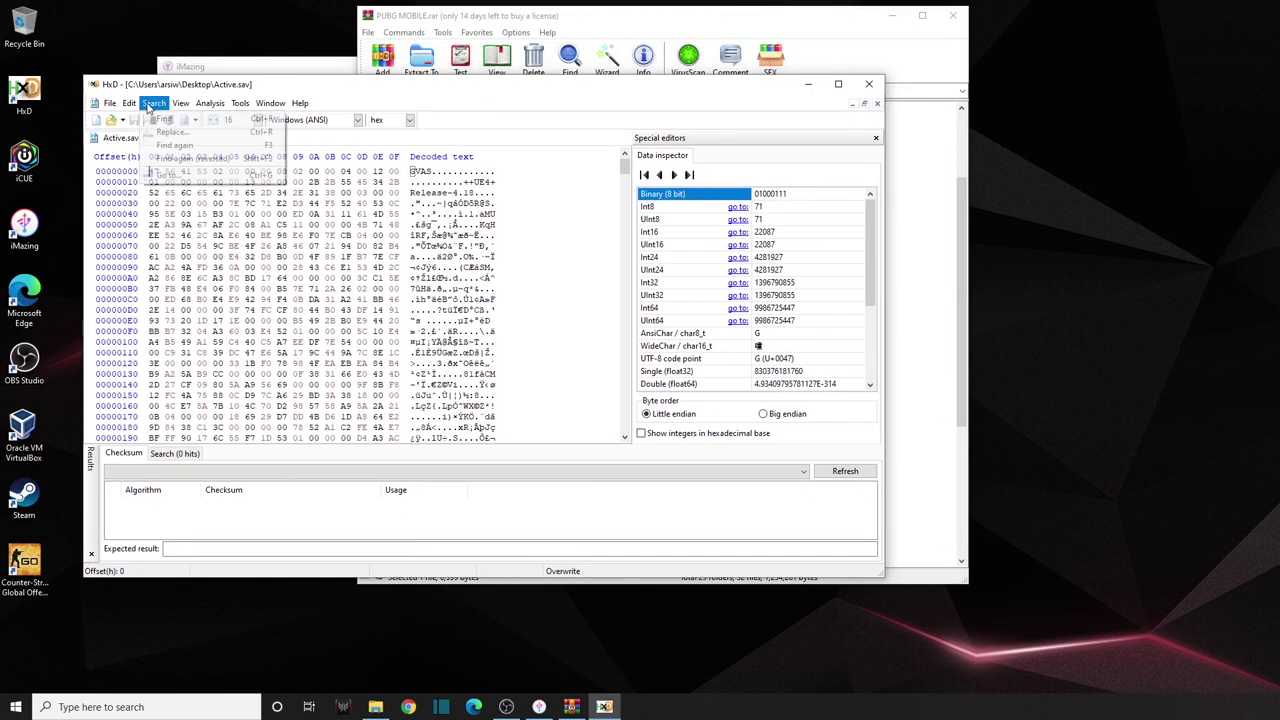
pyautogui.click(164, 119)
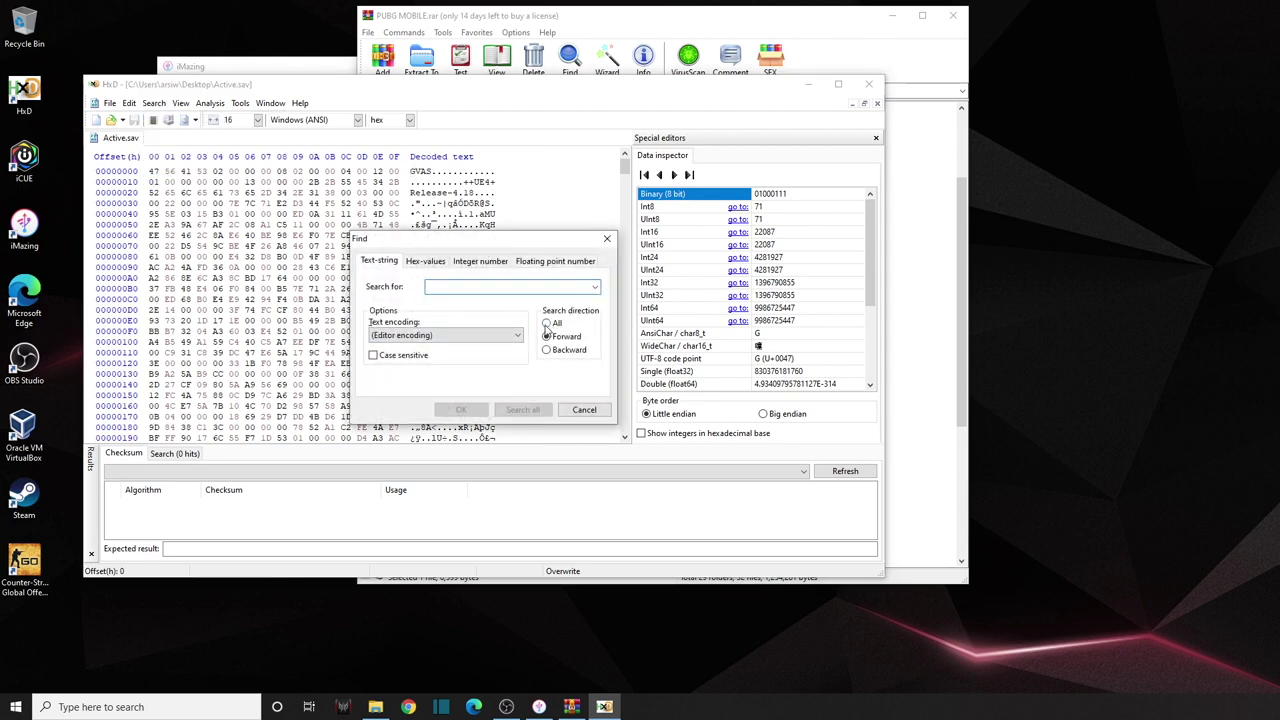
pyautogui.click(548, 321)
pyautogui.click(461, 289)
pyautogui.write('FPS')
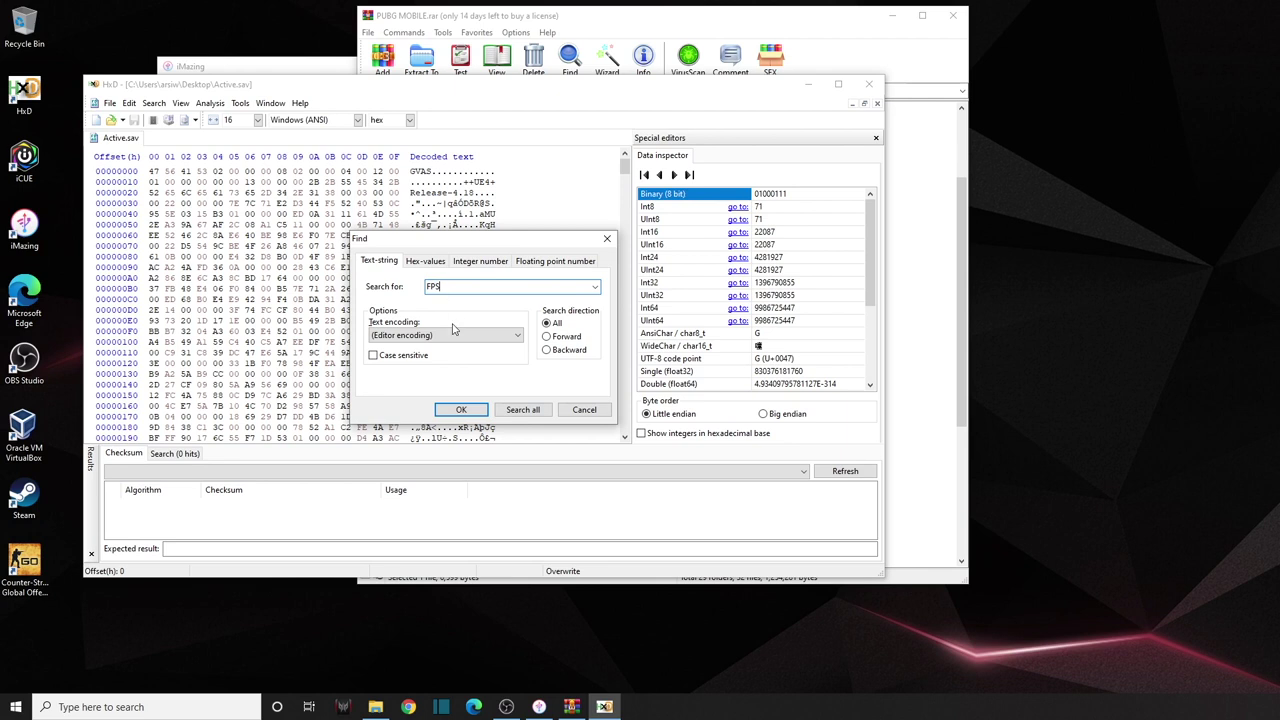
pyautogui.click(523, 410)
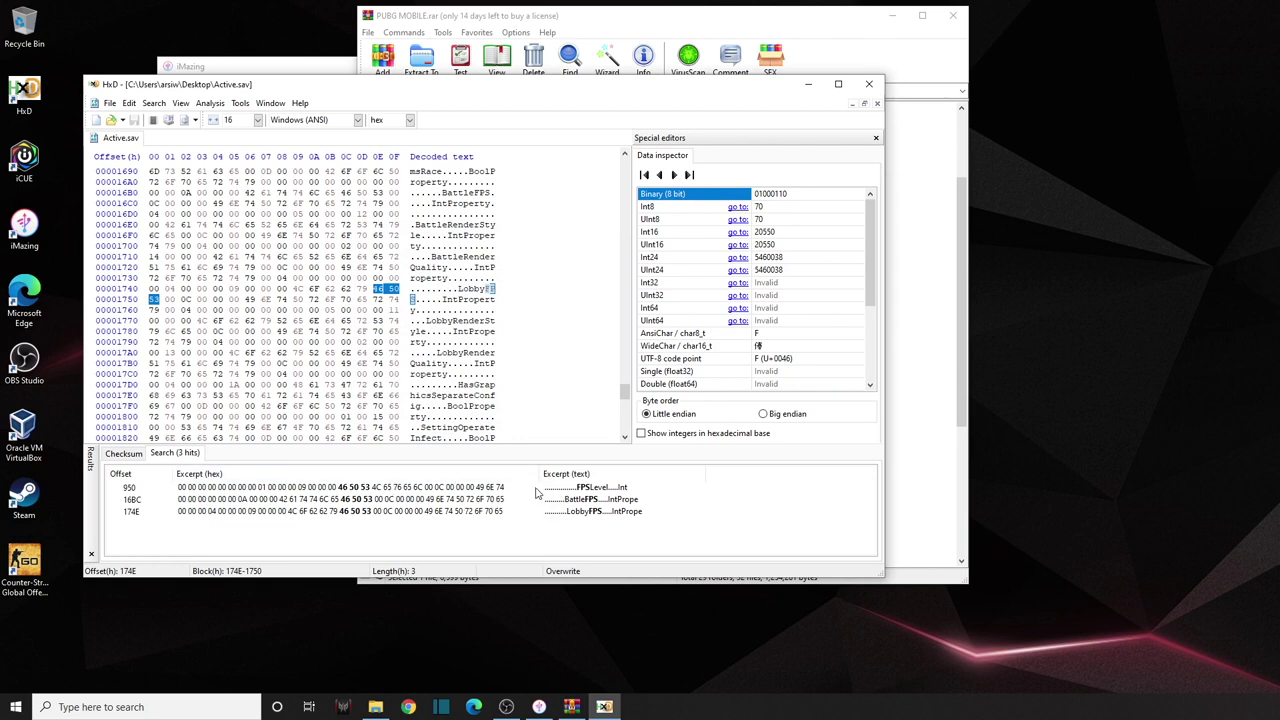
# Jump to the FPSLevel match at offset 950 and select its value byte 05 at 972.
pyautogui.click(503, 487)
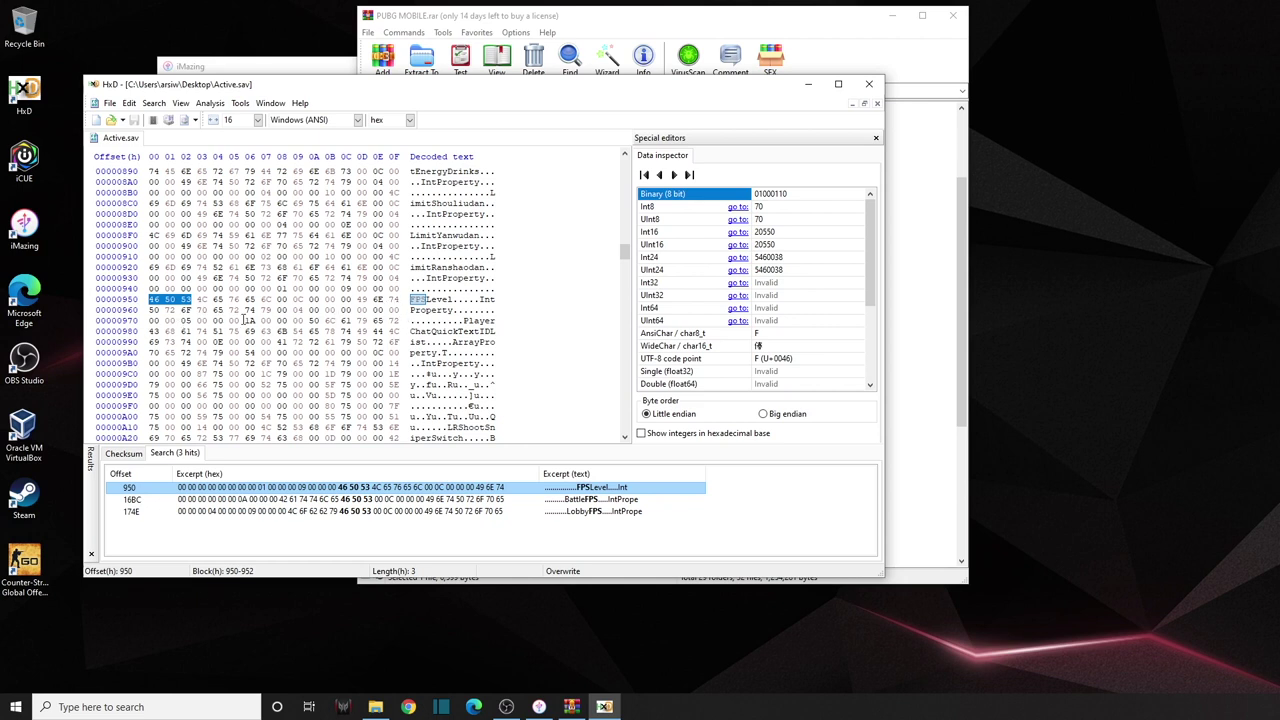
pyautogui.moveTo(244, 320); pyautogui.dragTo(310, 310)
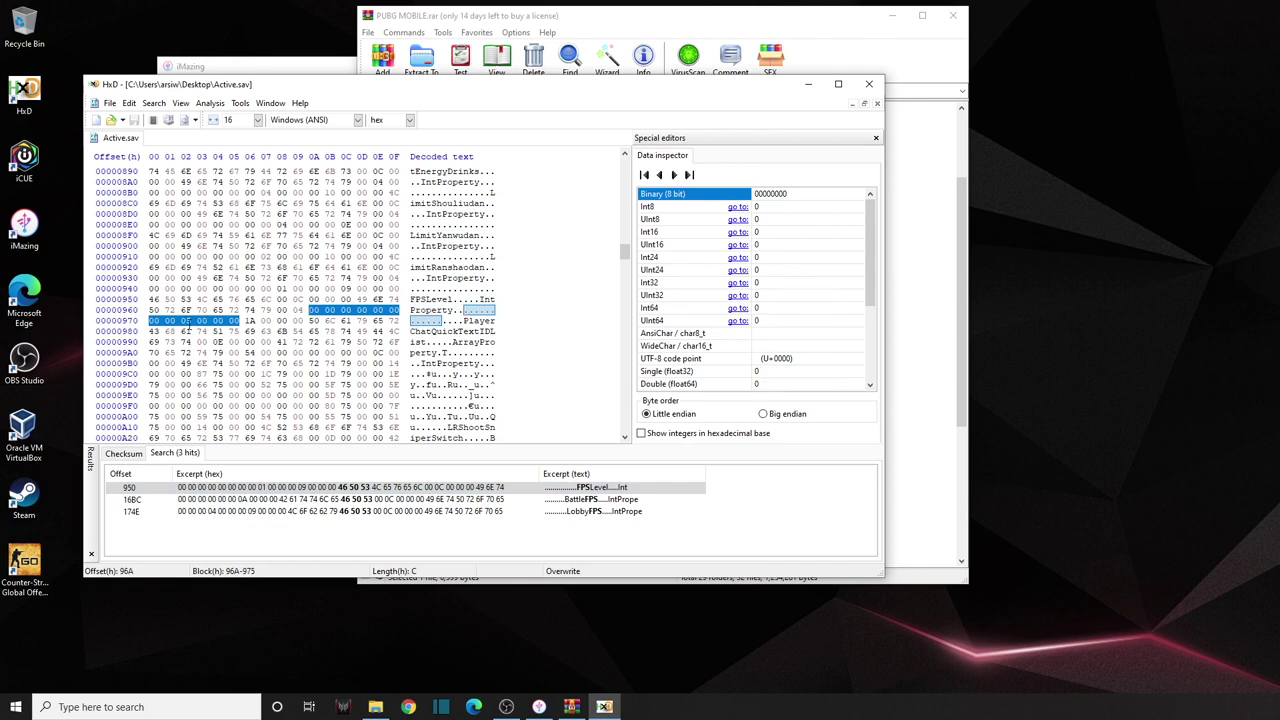
pyautogui.click(185, 320)
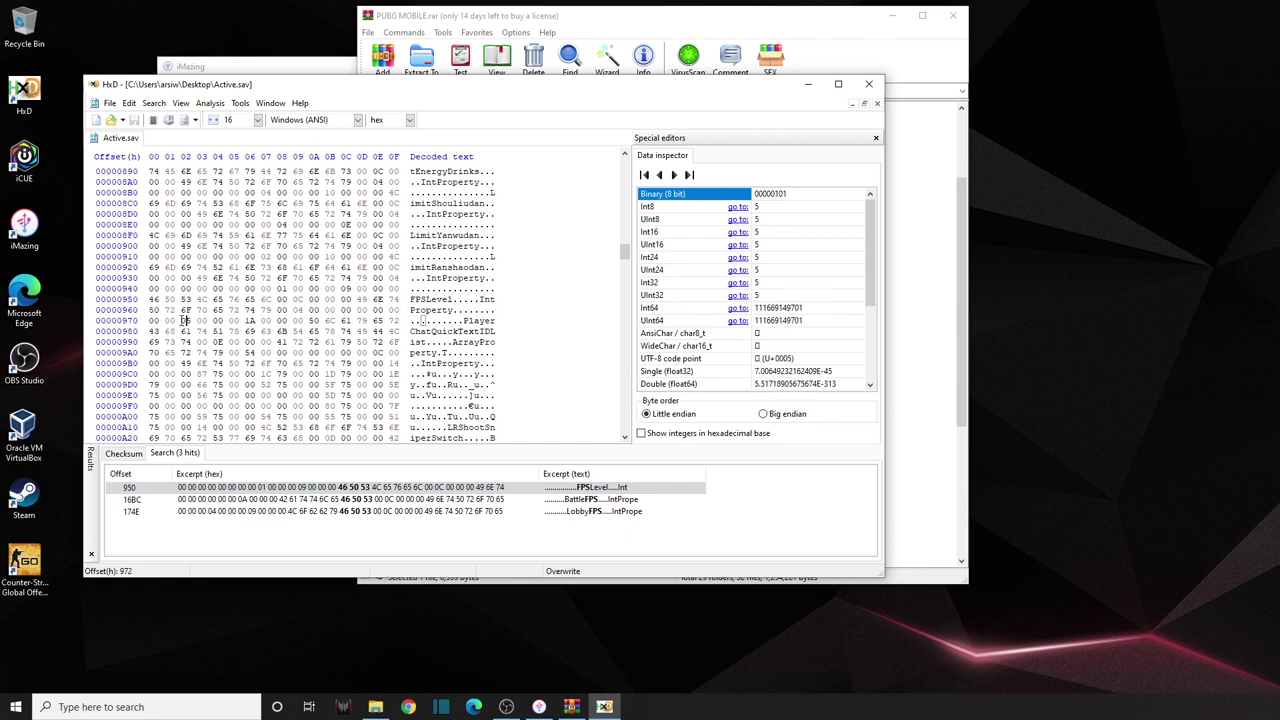
pyautogui.moveTo(184, 320); pyautogui.dragTo(199, 321)
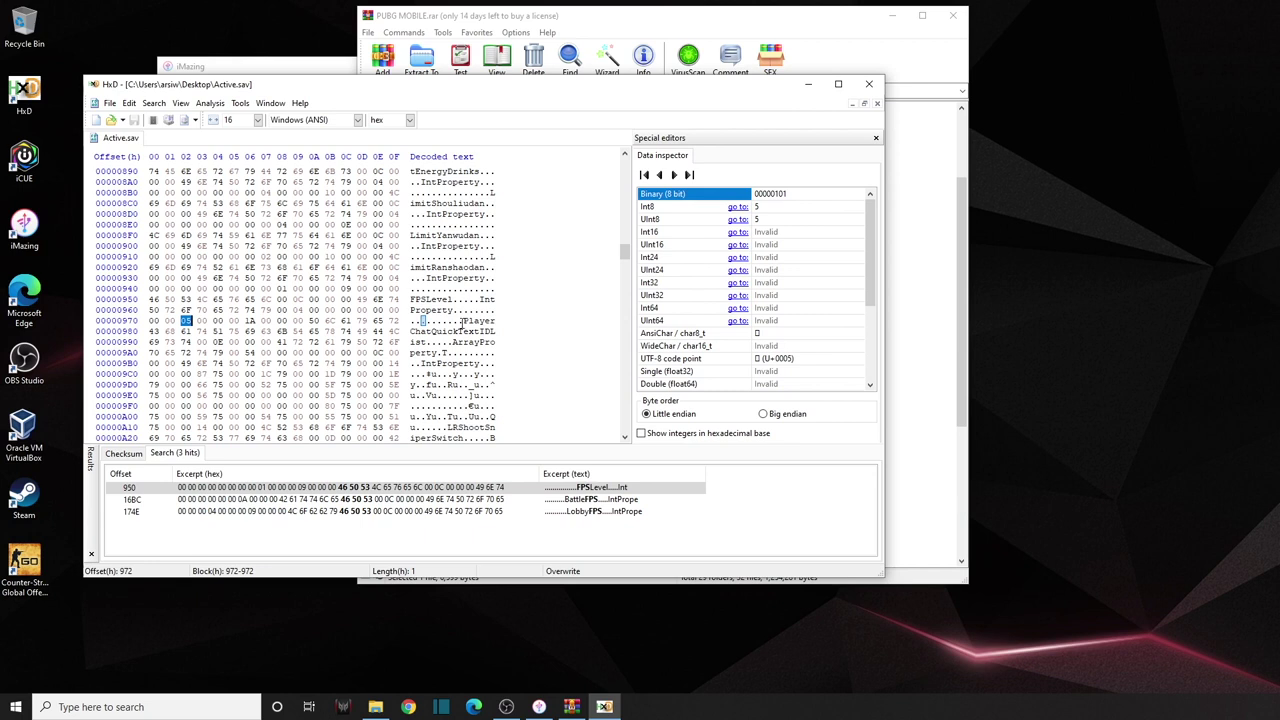
# Fill the FPSLevel byte at 972 with hex 07, then go to the BattleFPS match at 16BC.
pyautogui.rightClick(186, 322)
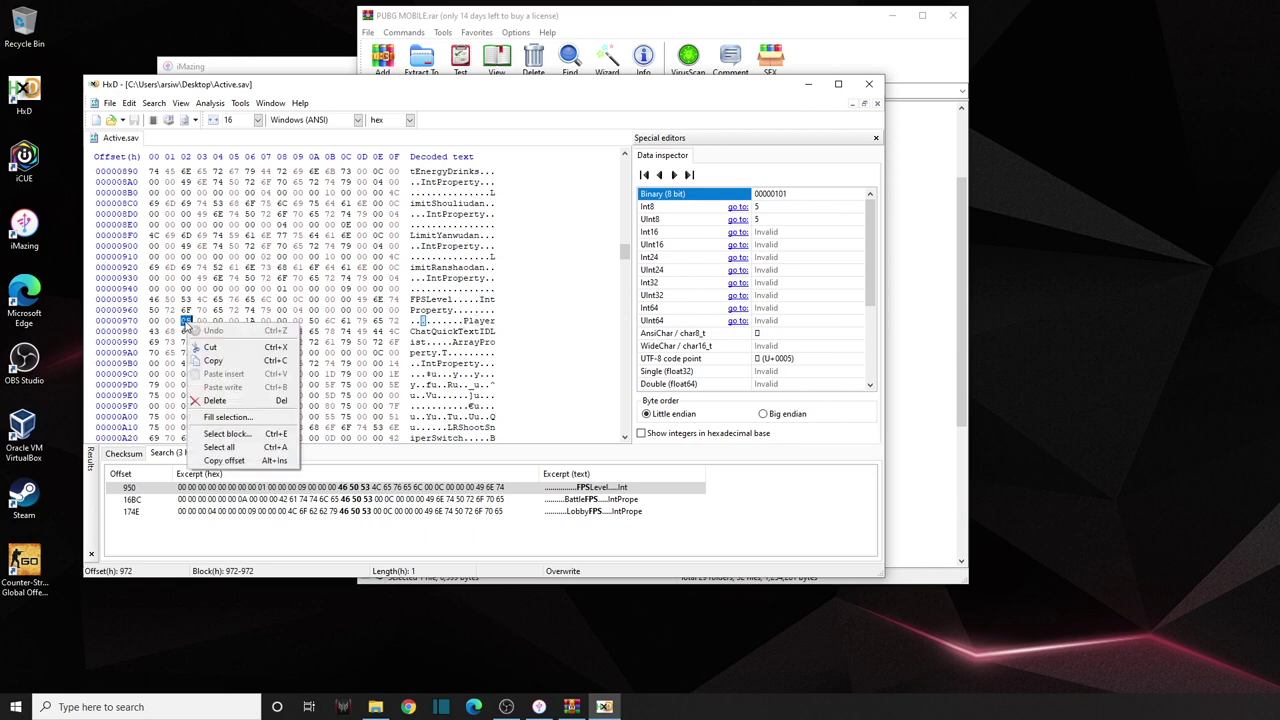
pyautogui.click(249, 428)
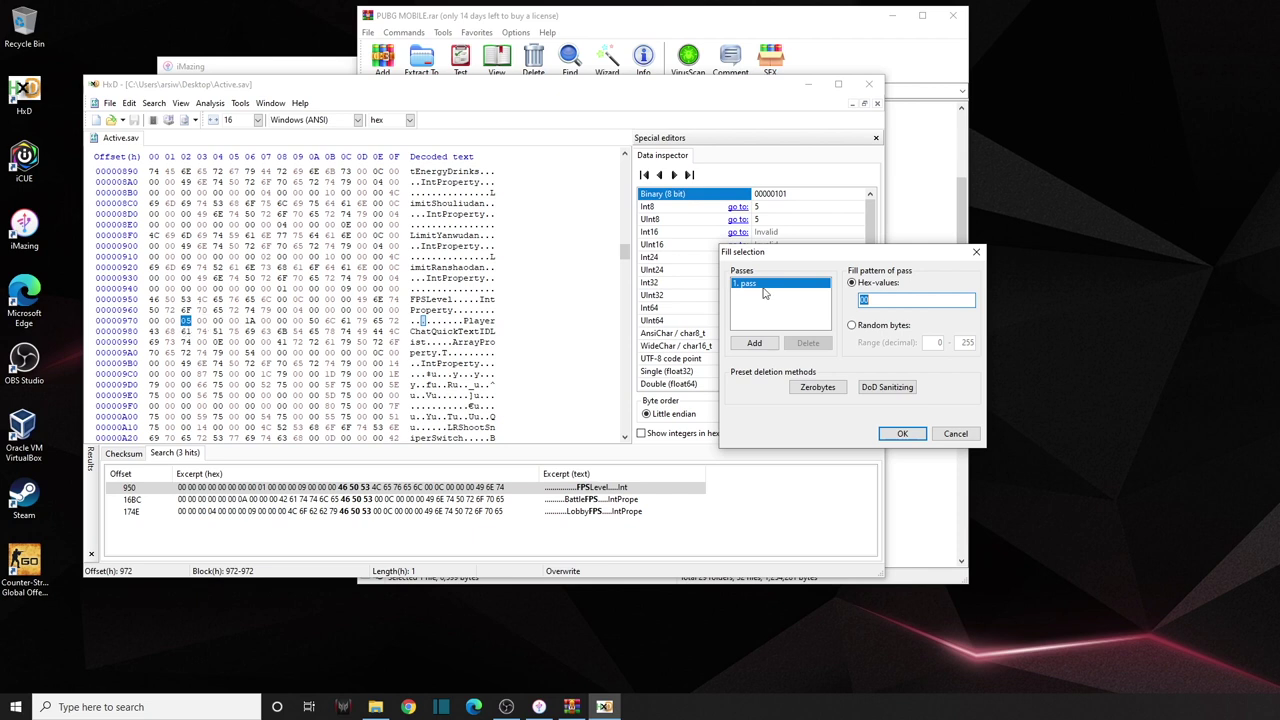
pyautogui.click(898, 299)
pyautogui.press('BackSpace')
pyautogui.write('7')
pyautogui.moveTo(783, 257); pyautogui.dragTo(376, 225)
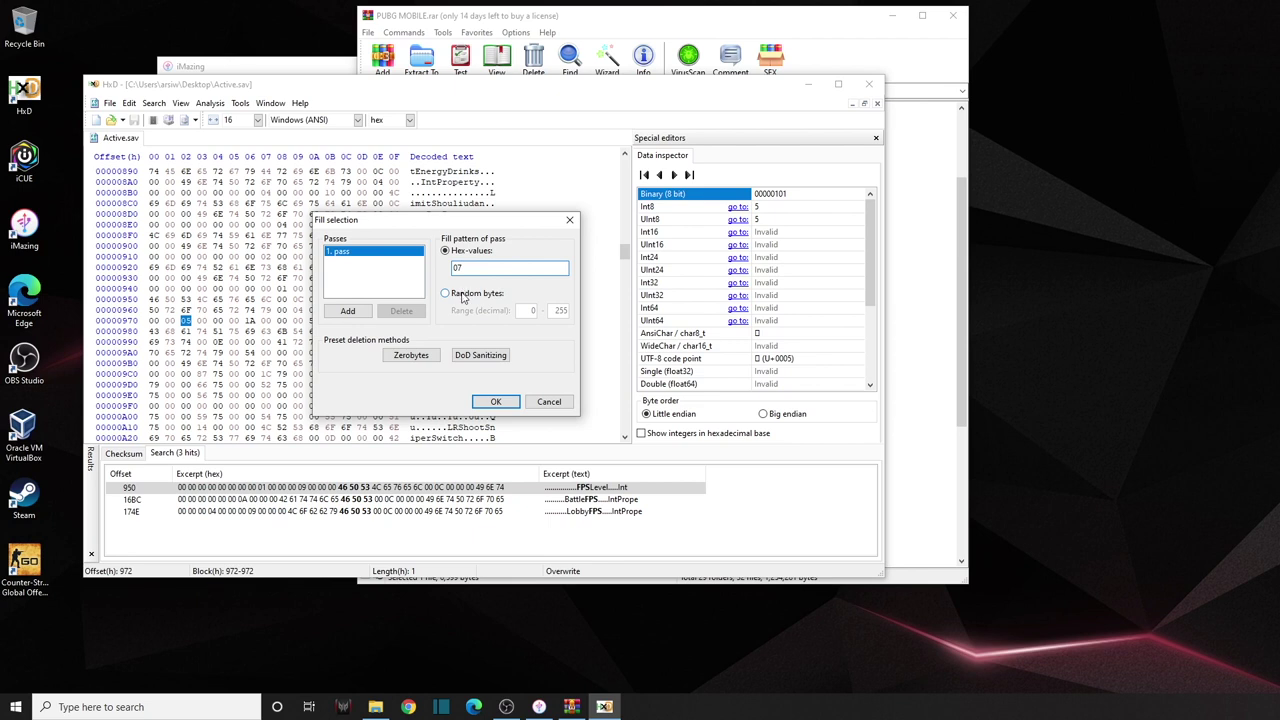
pyautogui.click(493, 400)
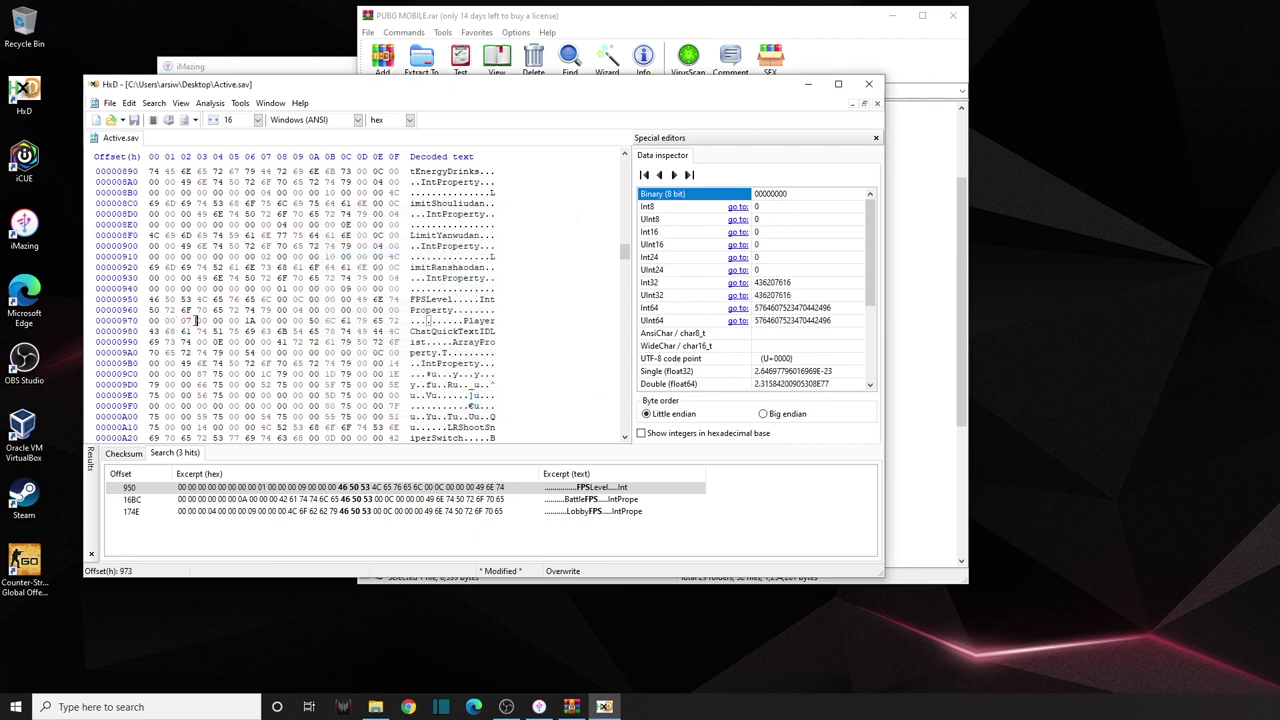
pyautogui.doubleClick(365, 499)
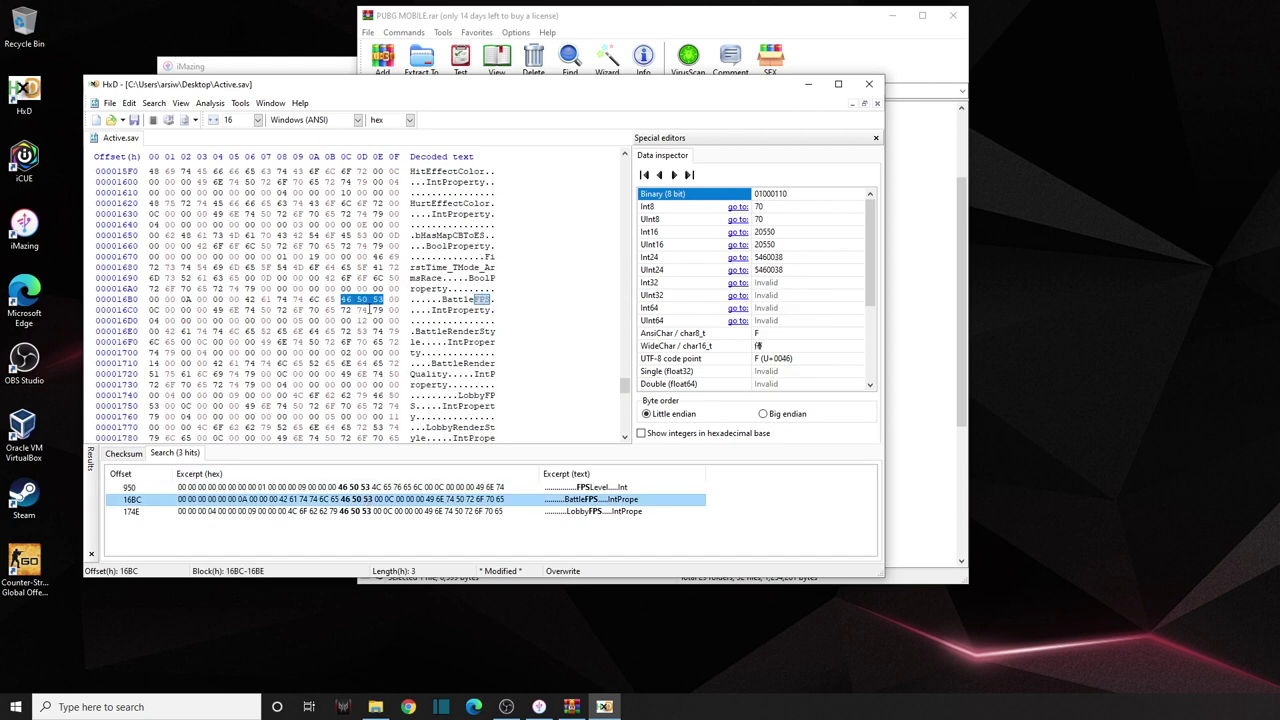
# Fill the BattleFPS byte at 16D9 with hex 07, then jump to the LobbyFPS match at 174E.
pyautogui.moveTo(392, 310); pyautogui.dragTo(353, 320)
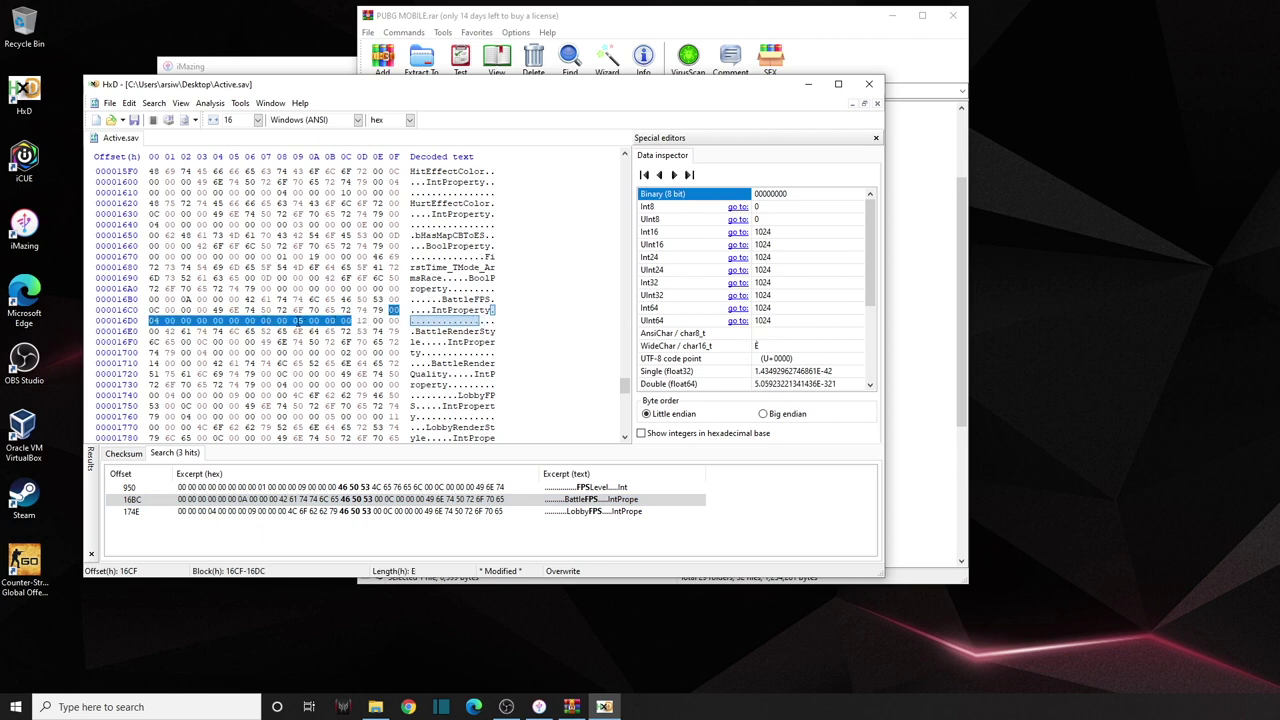
pyautogui.click(298, 320)
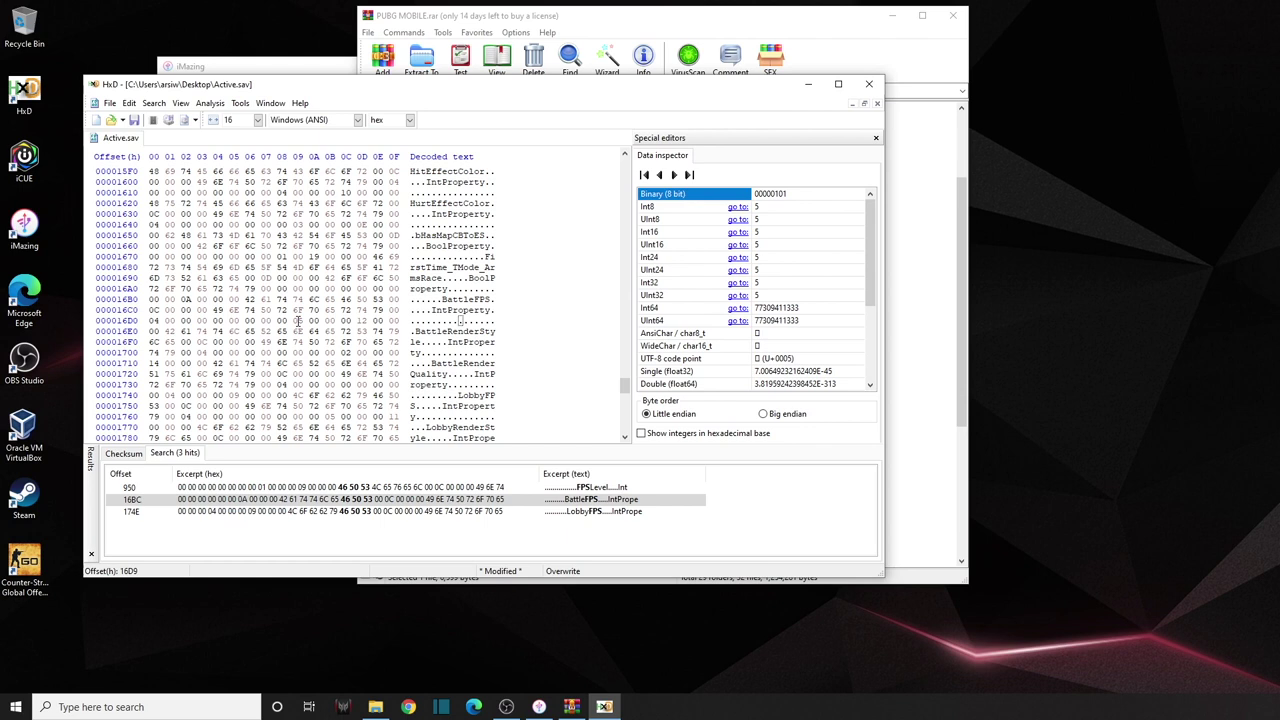
pyautogui.moveTo(294, 320); pyautogui.dragTo(302, 320)
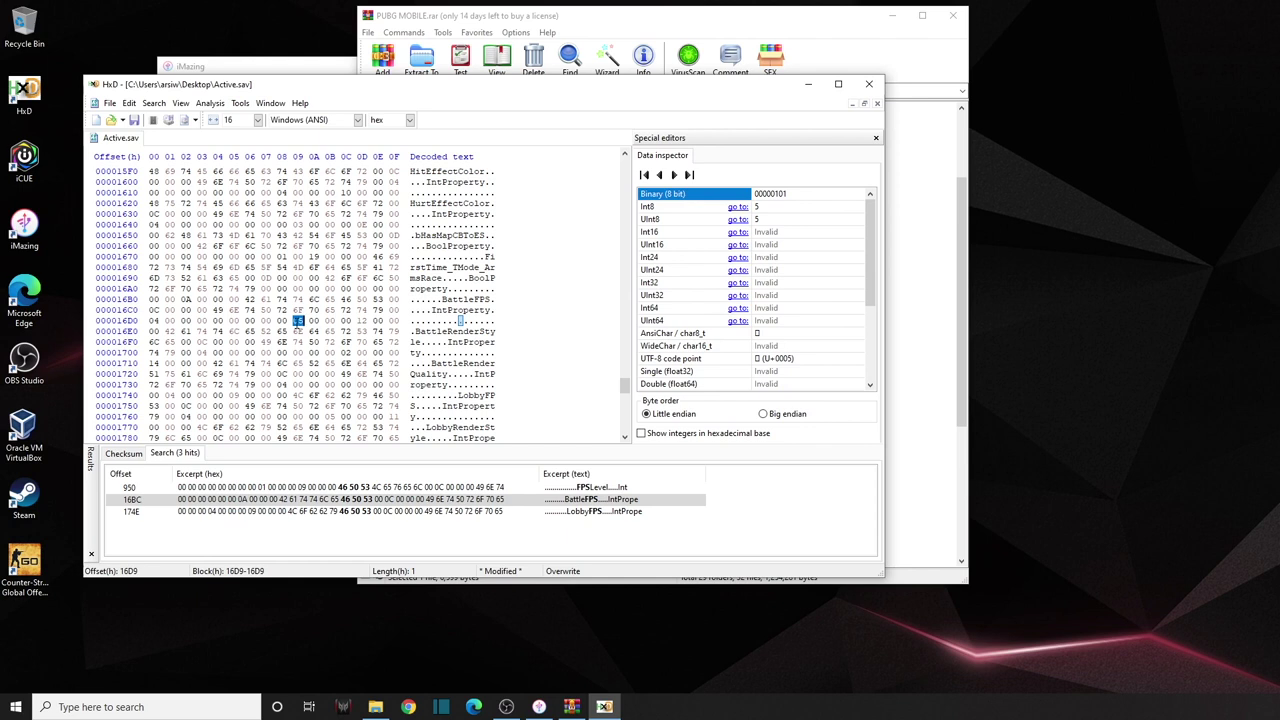
pyautogui.rightClick(298, 321)
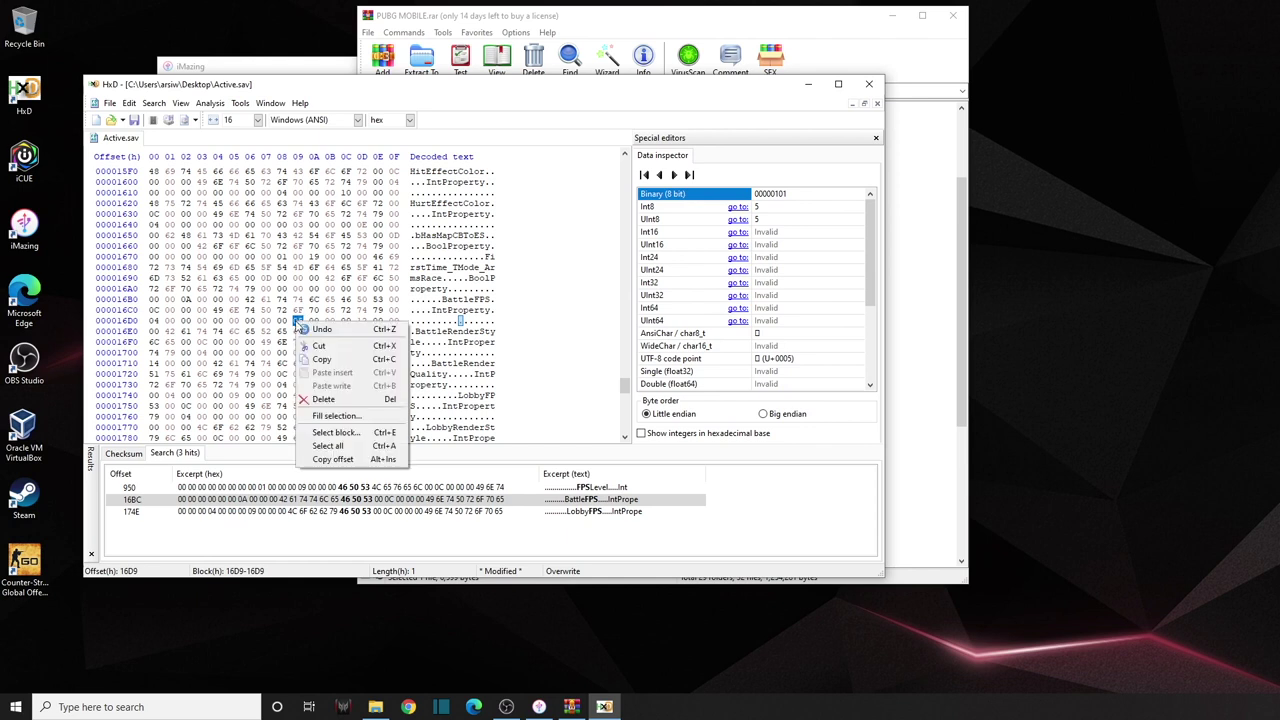
pyautogui.click(362, 416)
pyautogui.click(466, 268)
pyautogui.write('07')
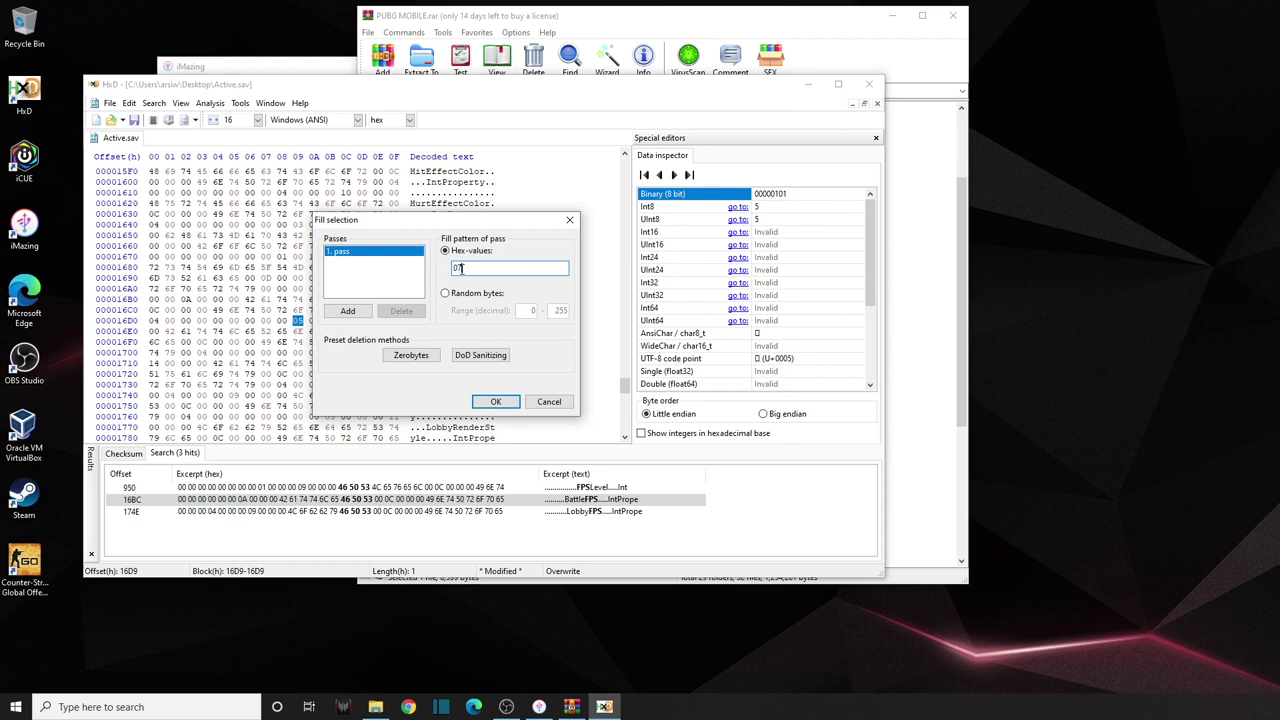
pyautogui.click(494, 401)
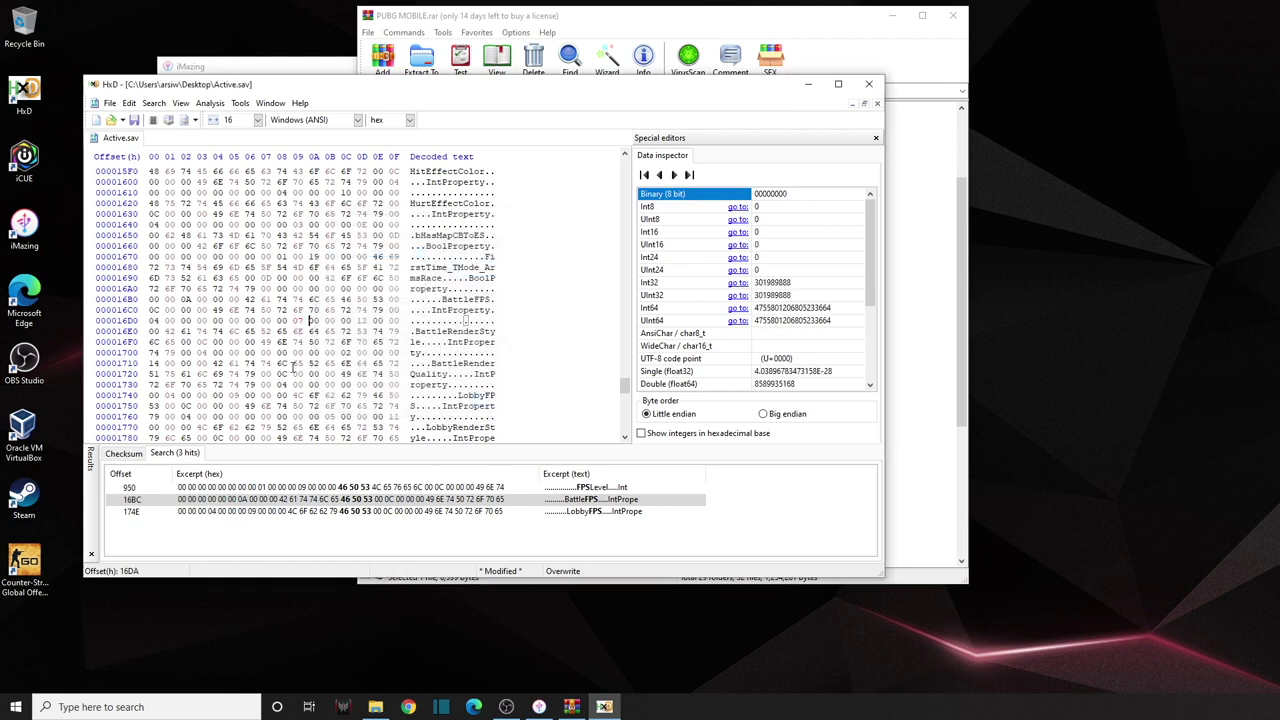
pyautogui.click(386, 513)
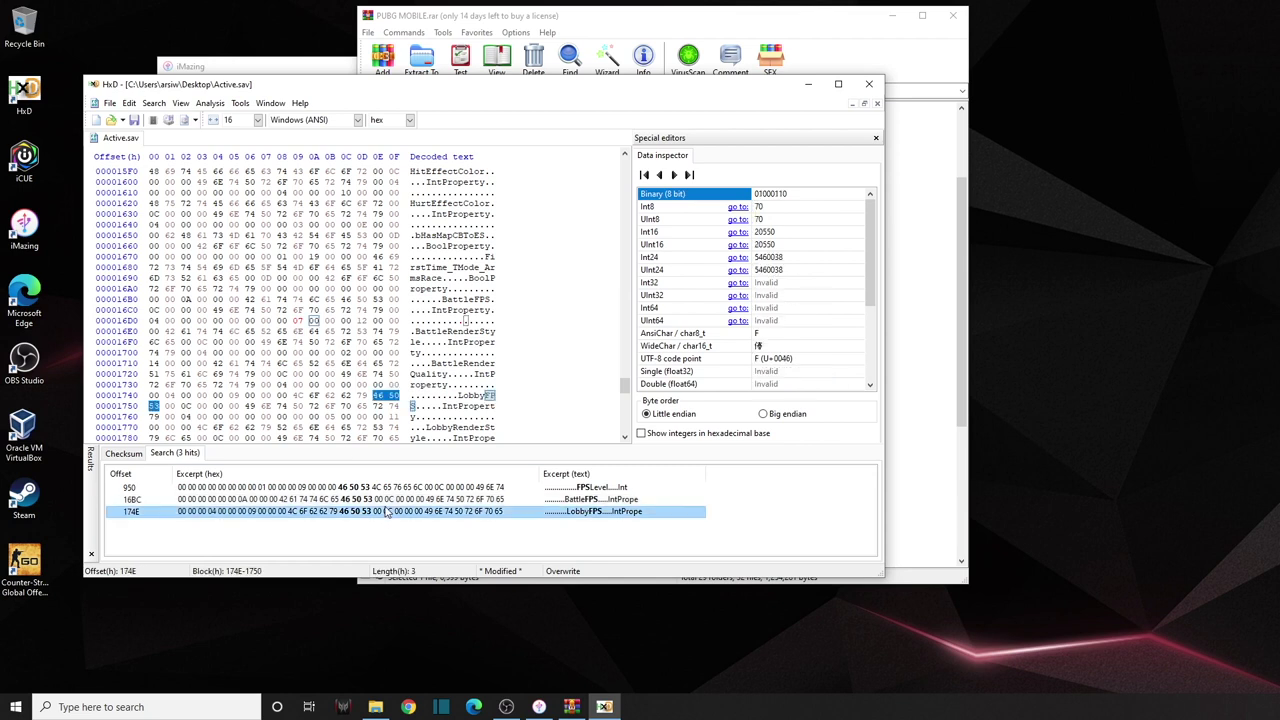